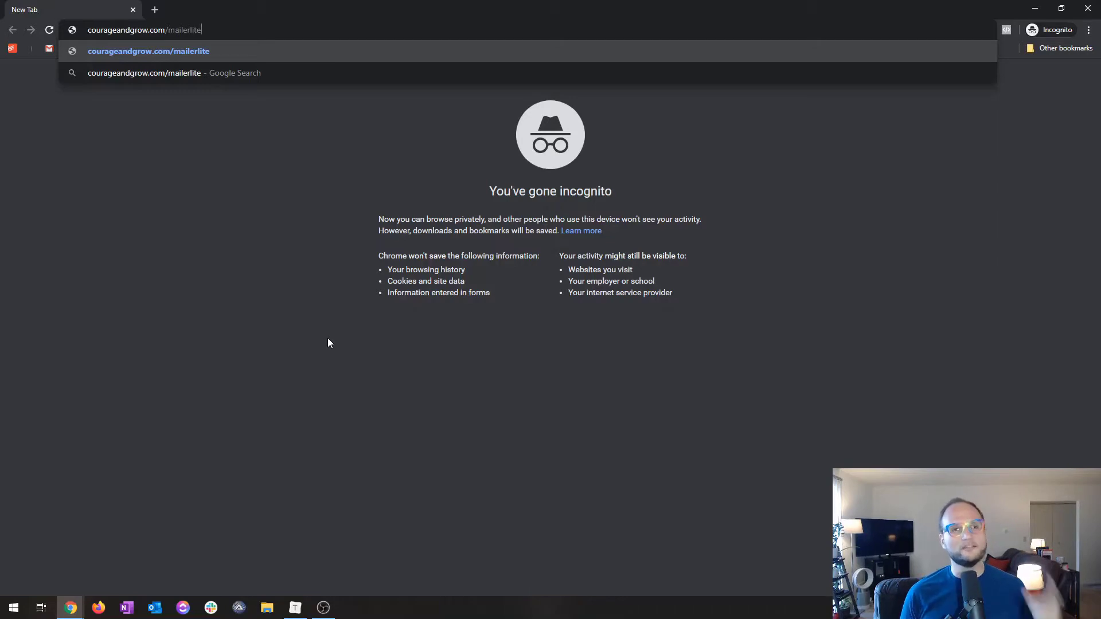
# Load courageandgrow.com/mailerlite and examine the subscriber limits, monthly emails and costs on the pricing page.
pyautogui.press('Return')
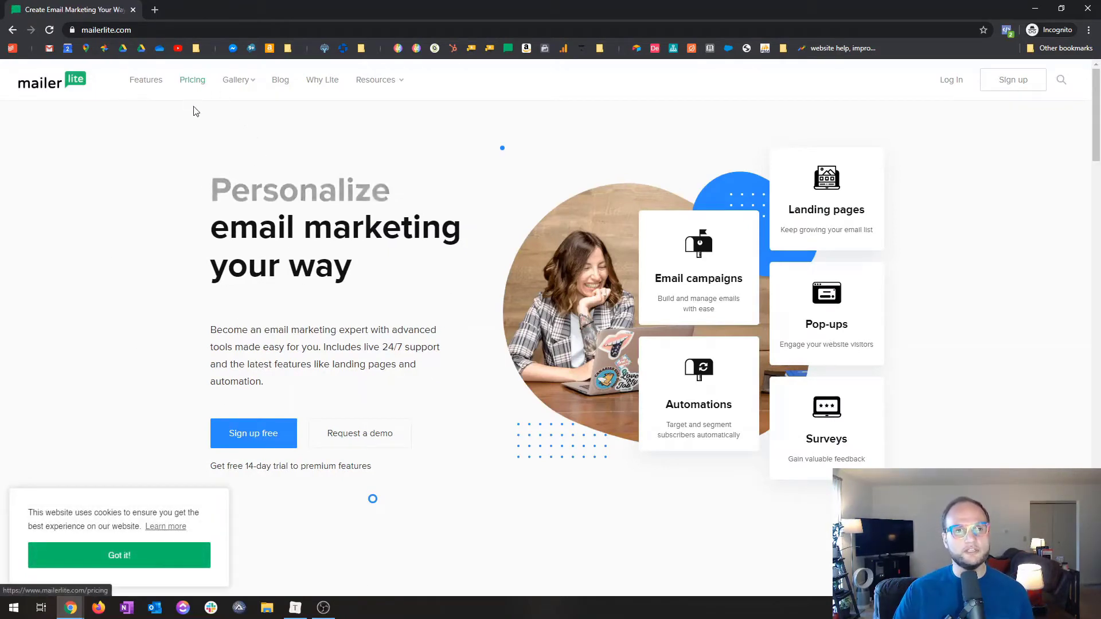
pyautogui.click(194, 80)
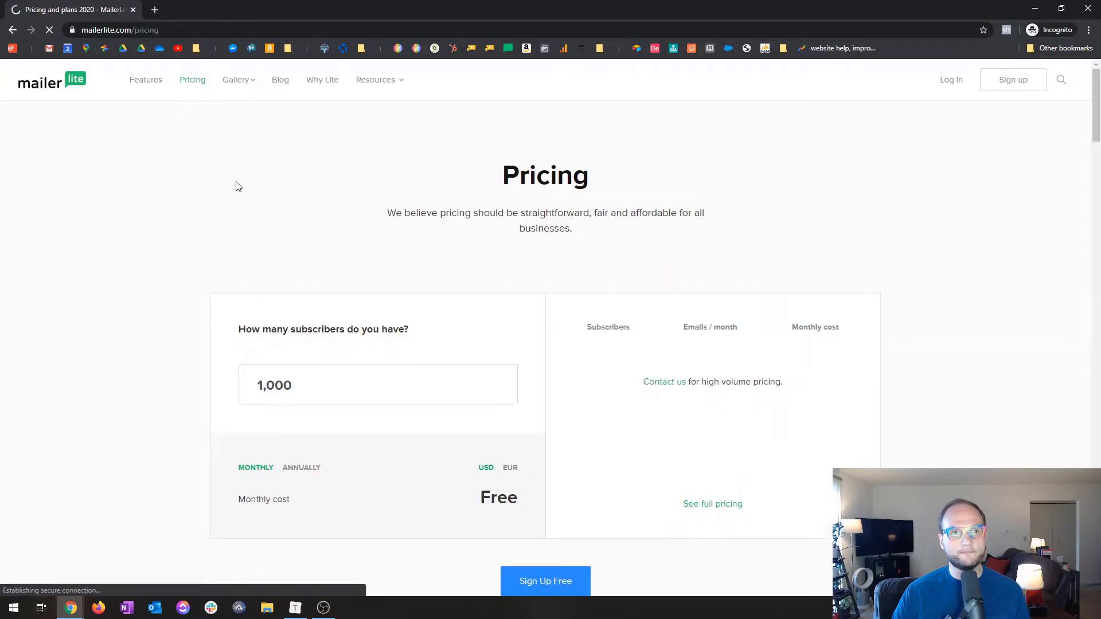
pyautogui.scroll(-1, 808, 304)
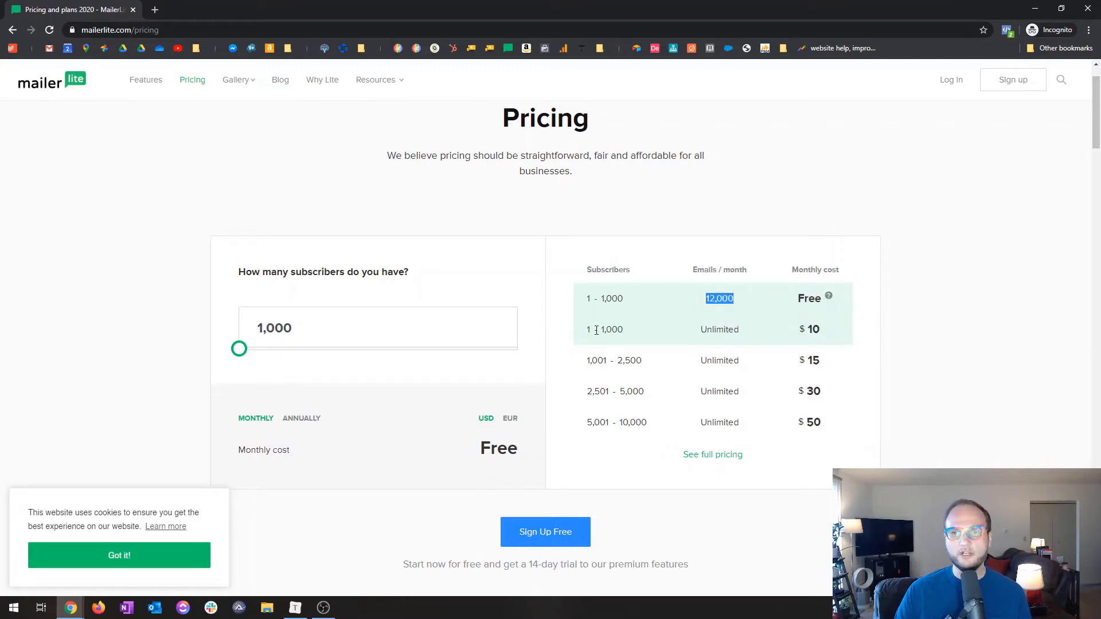
pyautogui.doubleClick(725, 331)
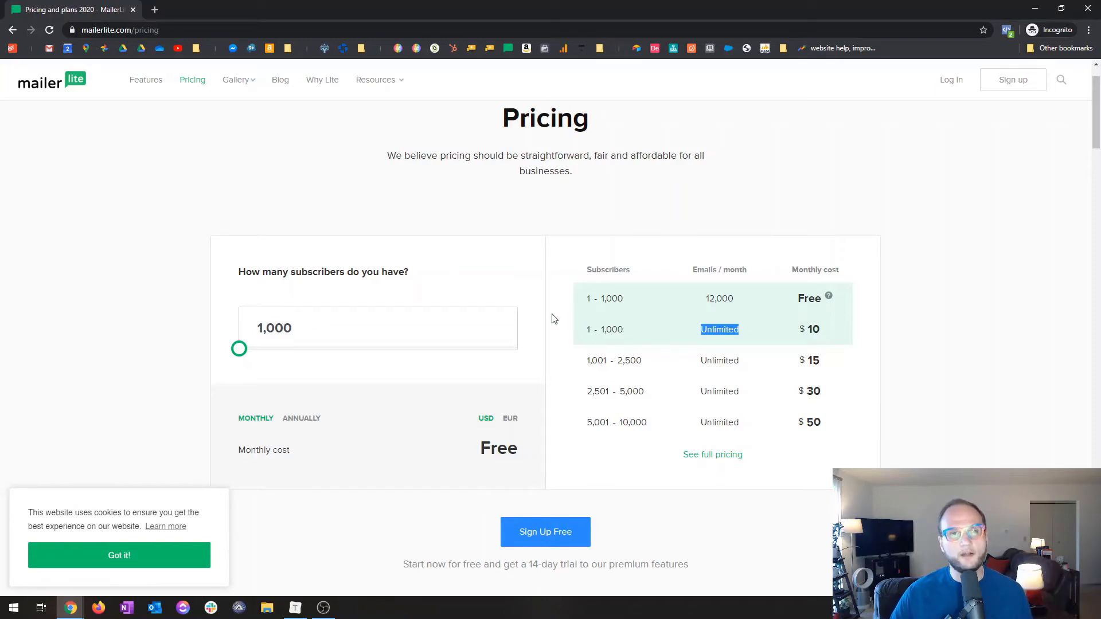
# Switch to the logged-in MailerLite account and view the list of subscriber groups.
pyautogui.click(1041, 6)
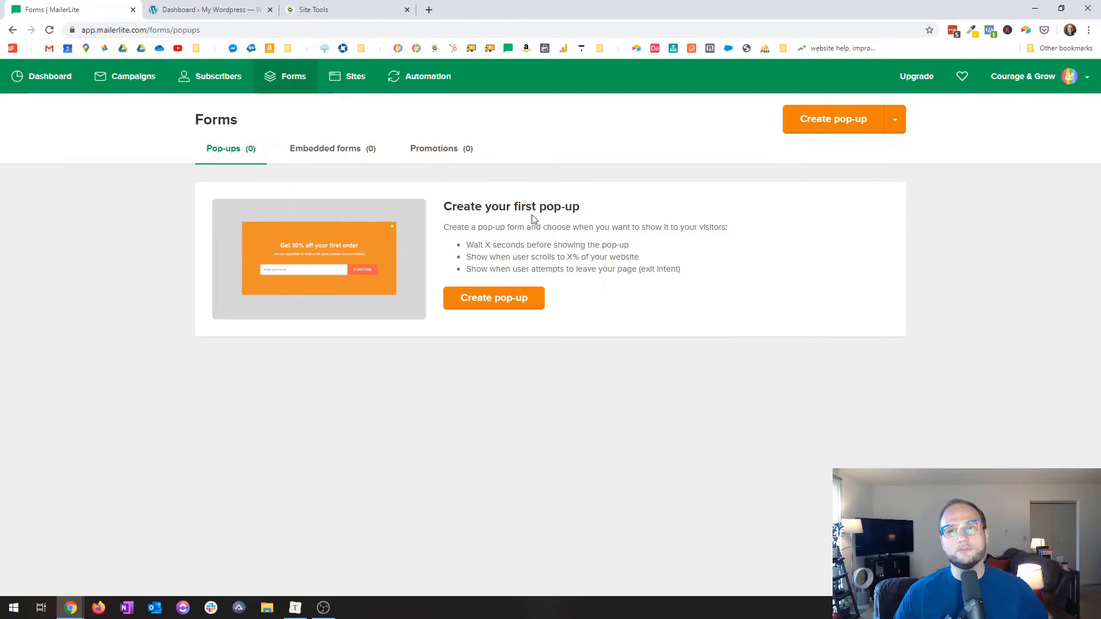
pyautogui.click(222, 85)
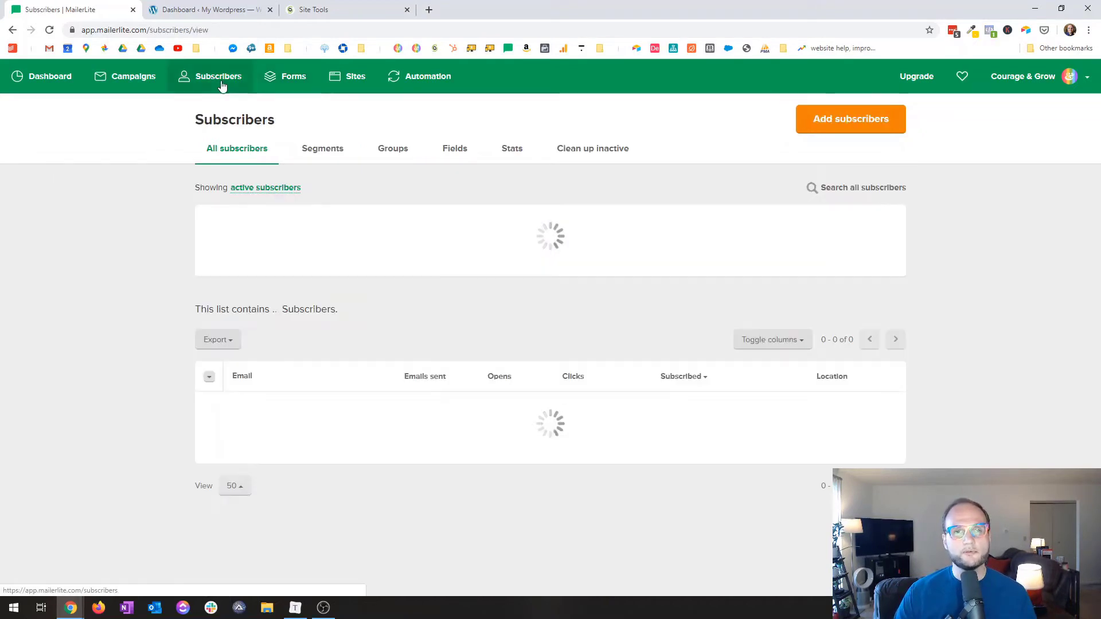
pyautogui.click(399, 153)
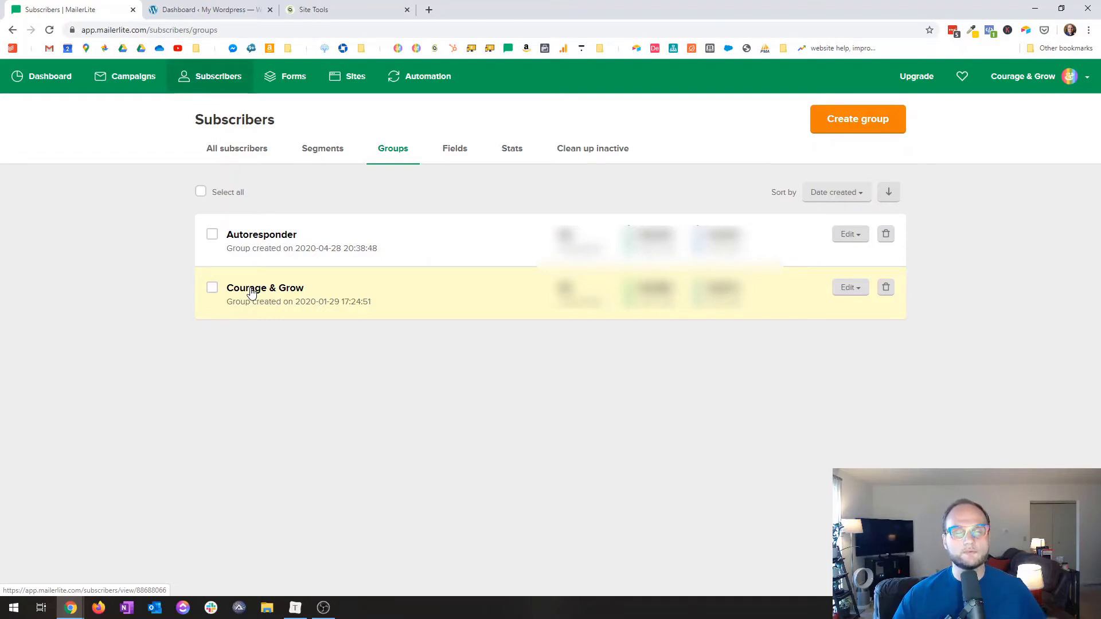
pyautogui.click(855, 130)
pyautogui.click(423, 145)
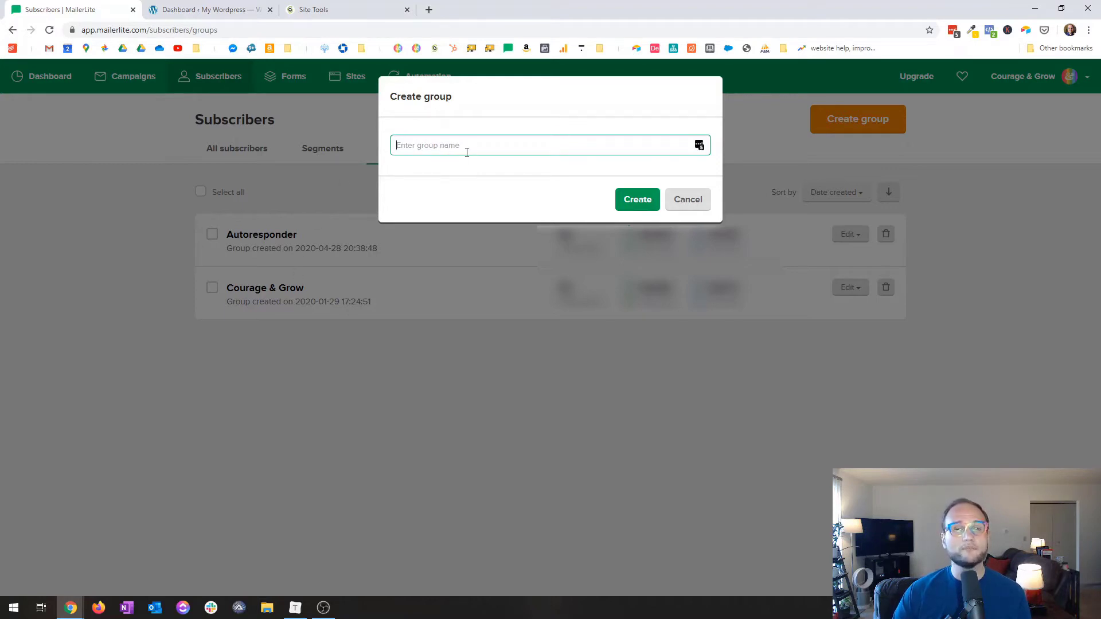
pyautogui.click(697, 204)
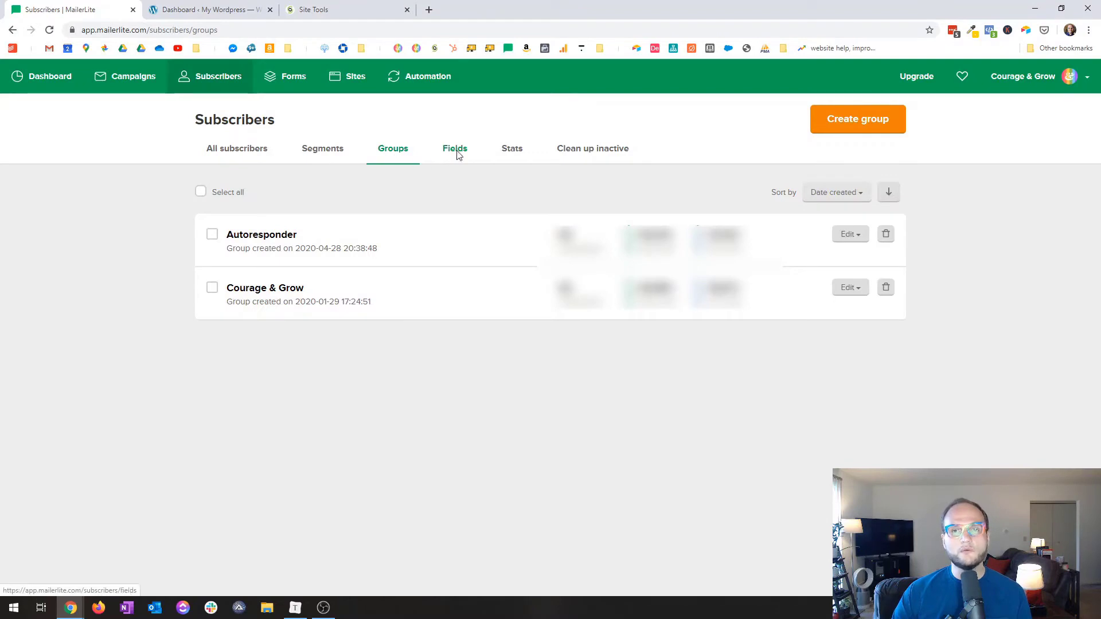
# Review the subscriber fields and their merge tags, including the custom Source field.
pyautogui.click(455, 150)
pyautogui.scroll(-2, 318, 189)
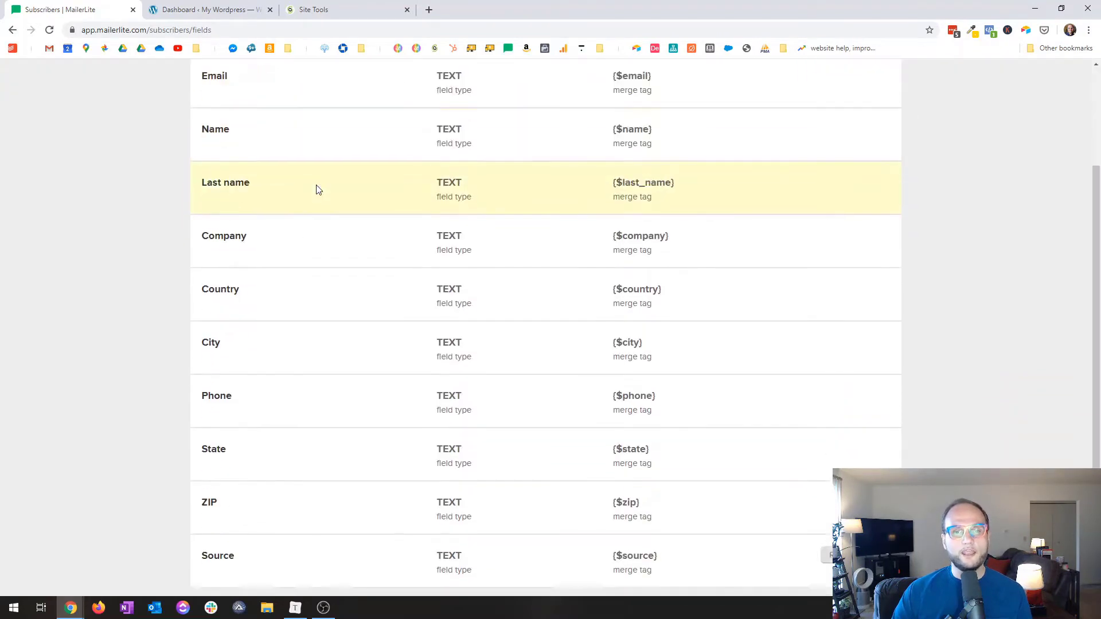
pyautogui.scroll(2, 263, 491)
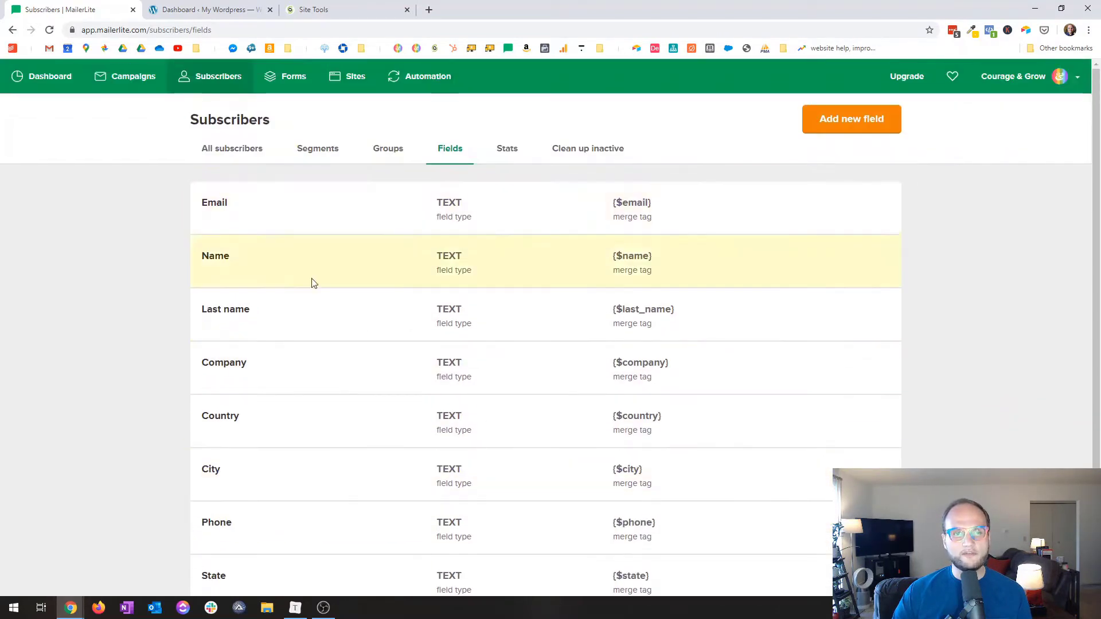
pyautogui.scroll(-2, 314, 274)
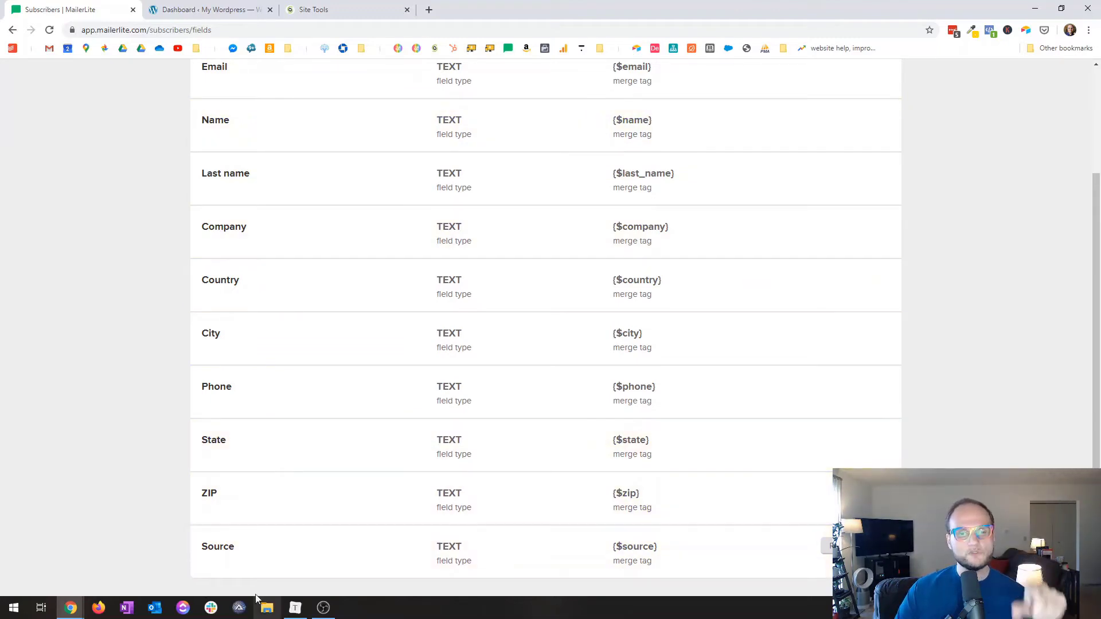
pyautogui.doubleClick(217, 546)
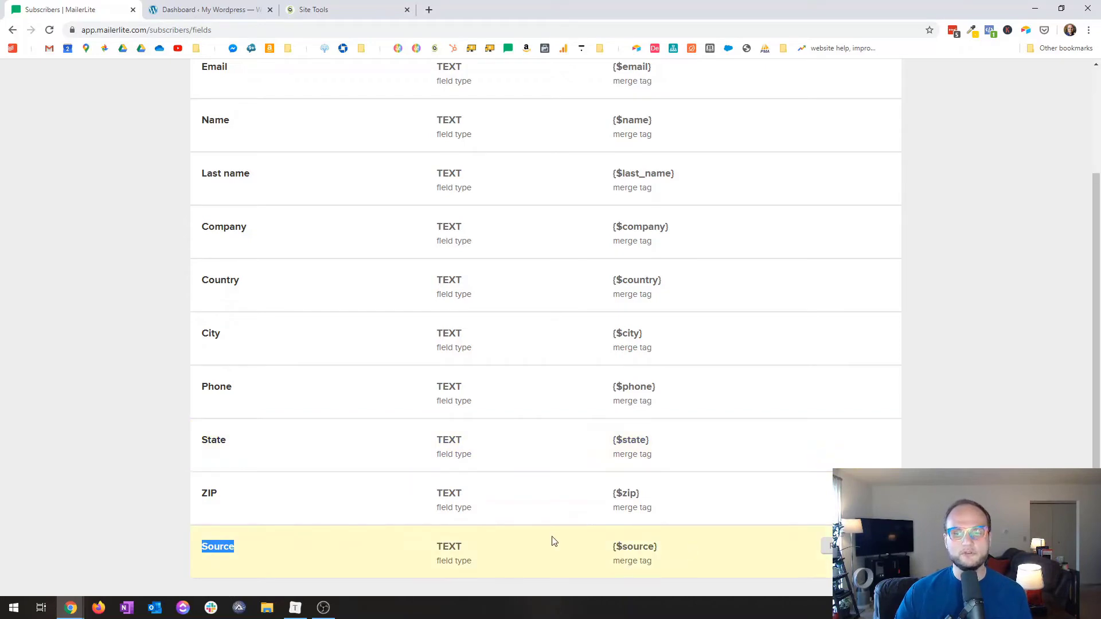
pyautogui.scroll(3, 554, 540)
pyautogui.click(846, 125)
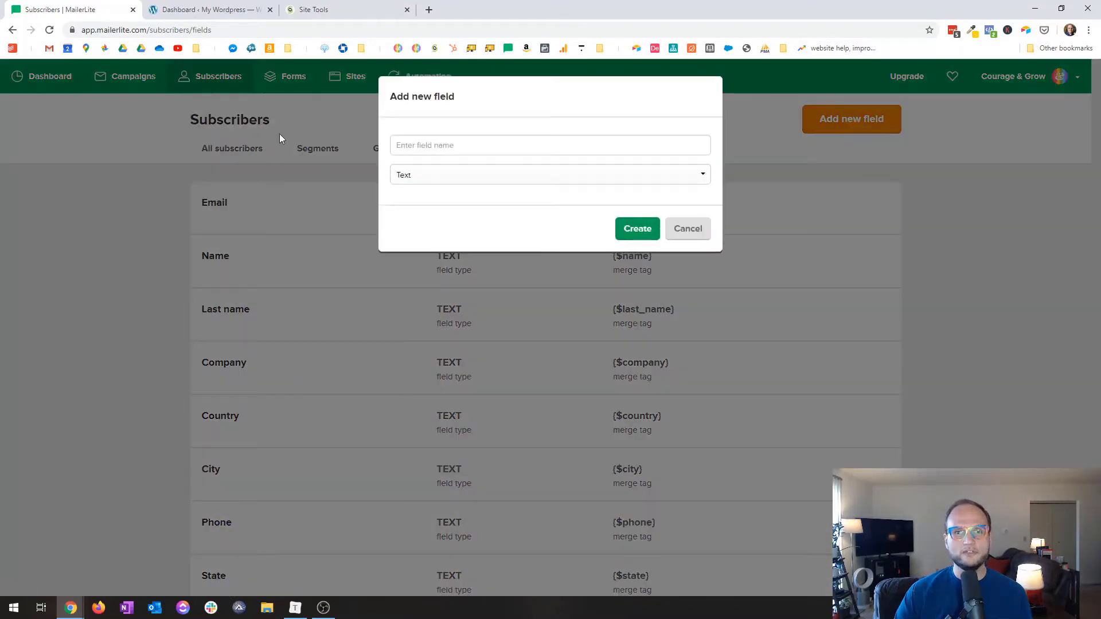
pyautogui.click(412, 145)
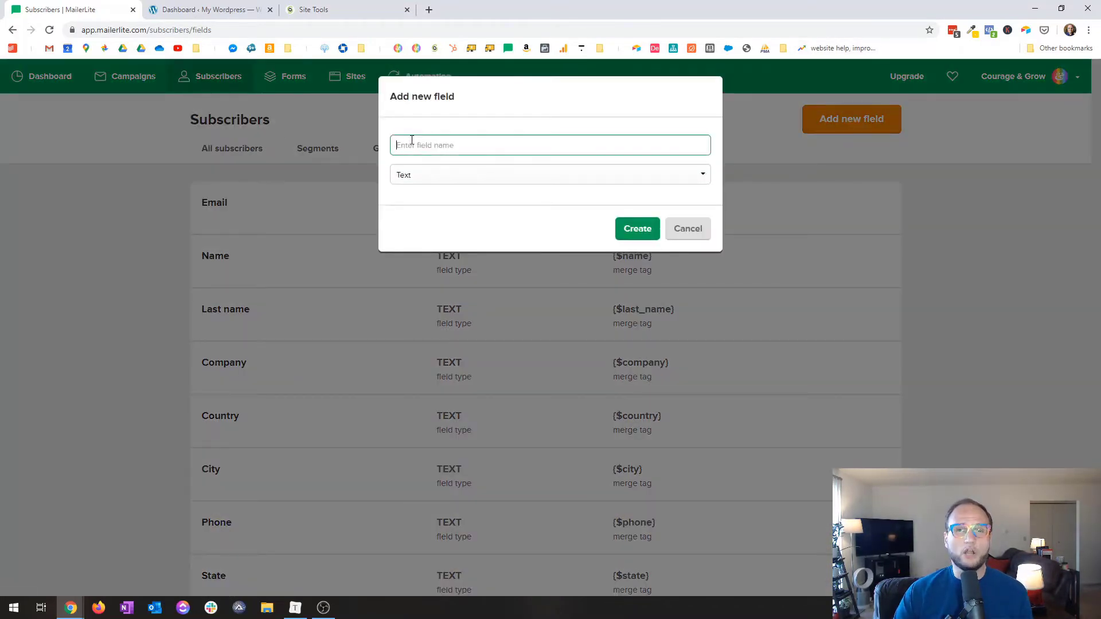
pyautogui.click(430, 182)
pyautogui.click(421, 196)
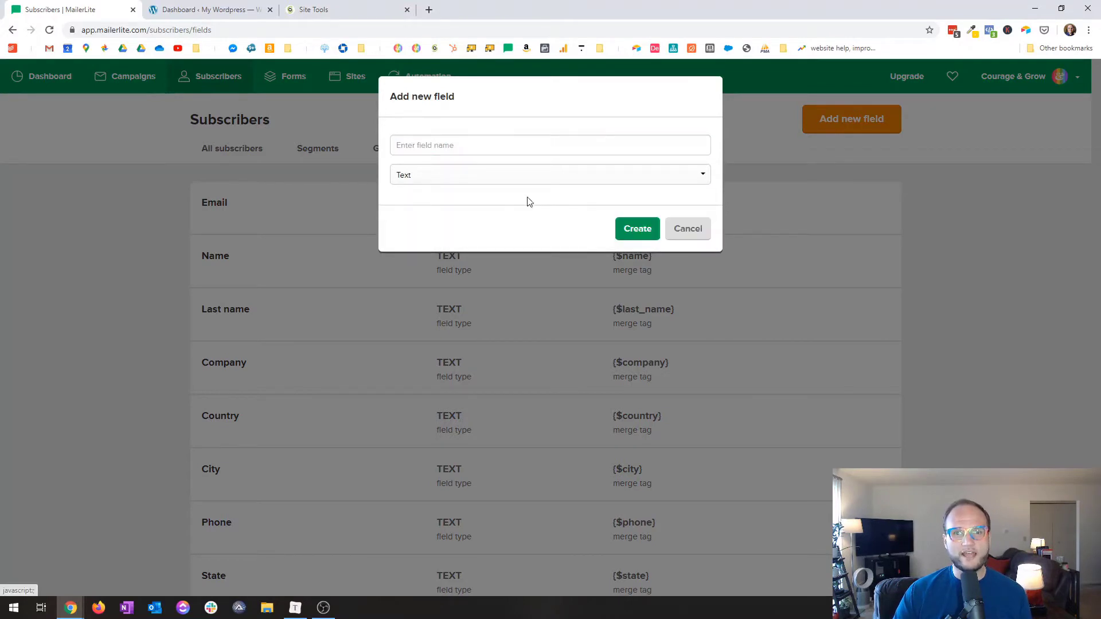
pyautogui.click(686, 228)
# Go from the subscriber fields to the Forms section and view its embedded forms and pop-ups pages.
pyautogui.scroll(-3, 917, 287)
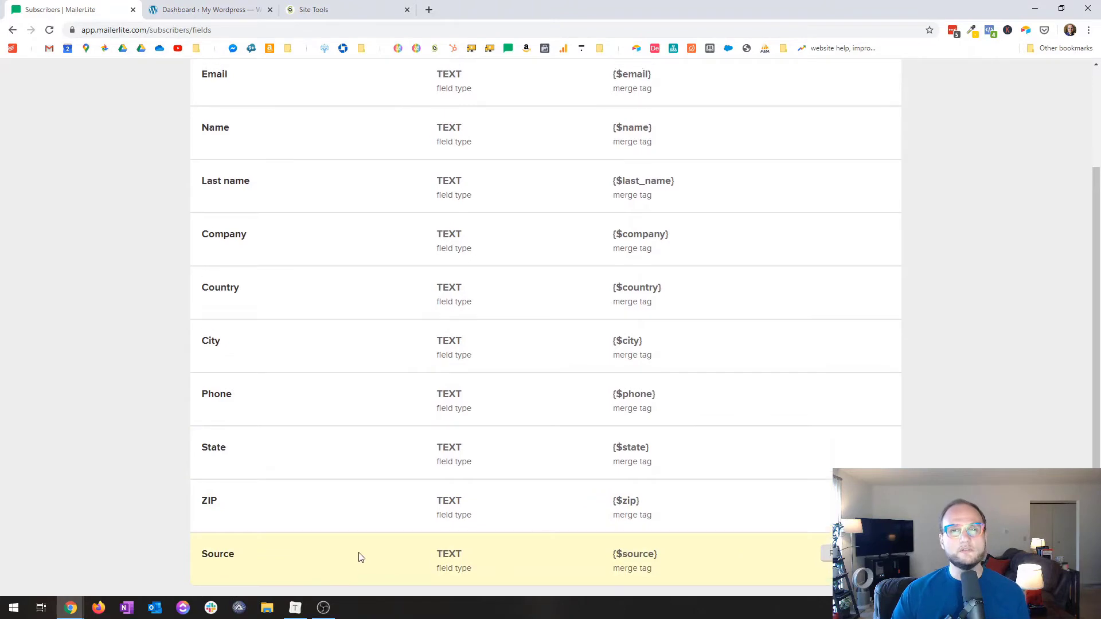
pyautogui.scroll(3, 364, 557)
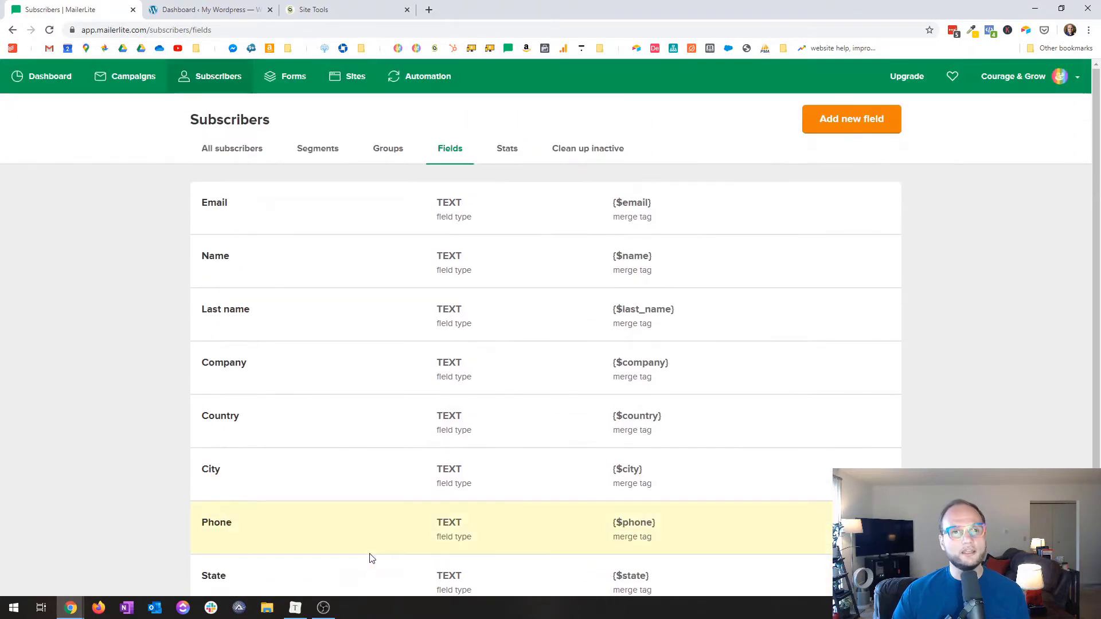
pyautogui.click(297, 78)
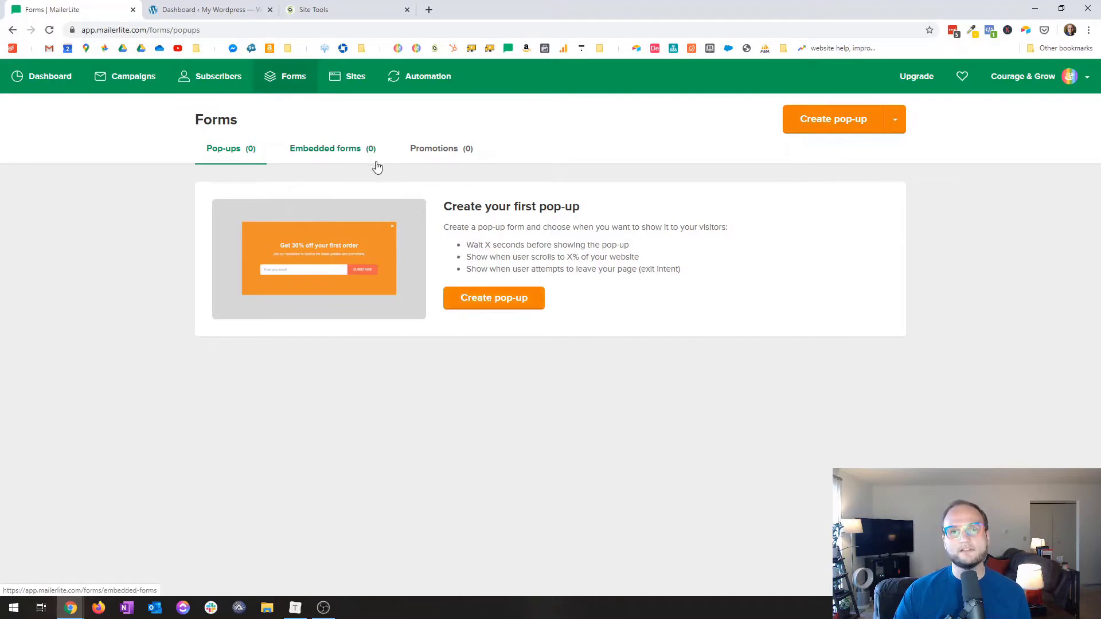
pyautogui.click(348, 154)
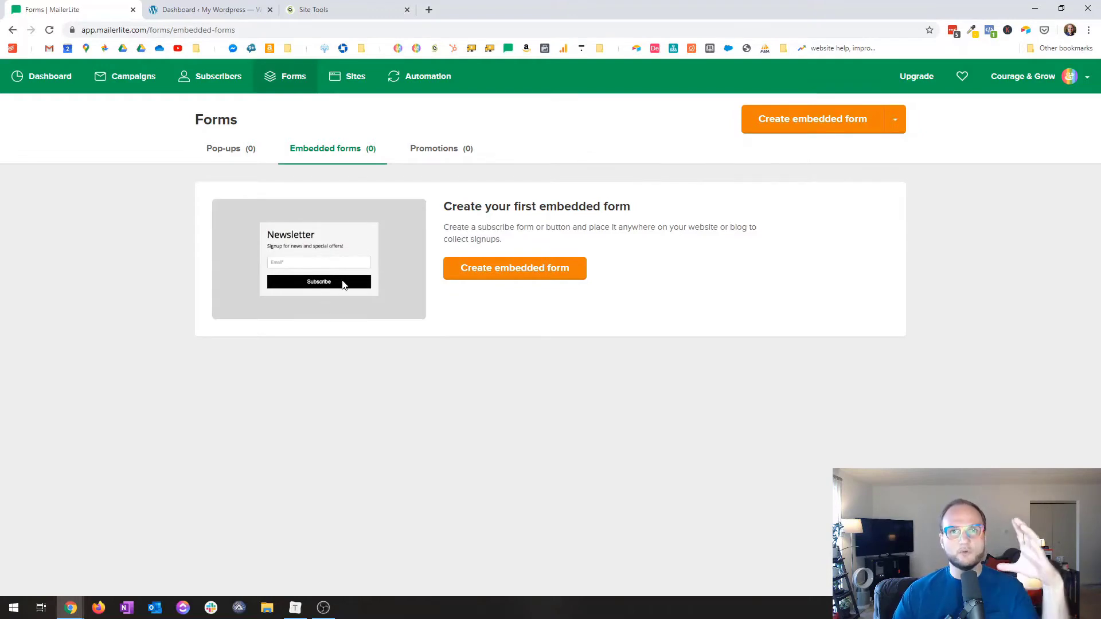
pyautogui.click(248, 151)
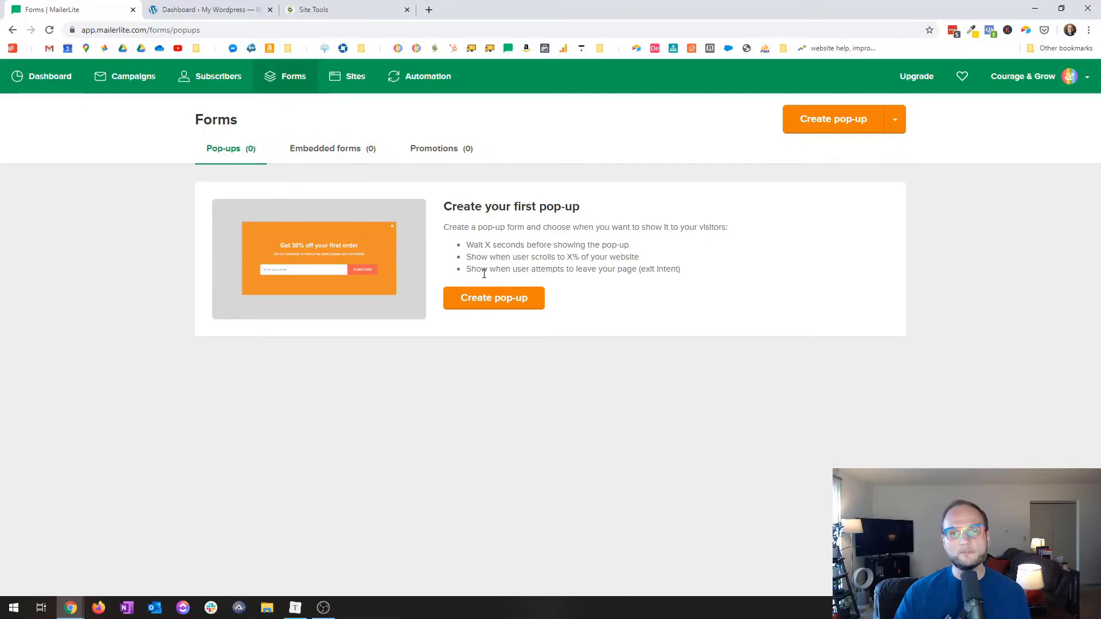
# Create a new pop-up form named Sample and continue to its subscriber groups.
pyautogui.click(502, 298)
pyautogui.click(347, 219)
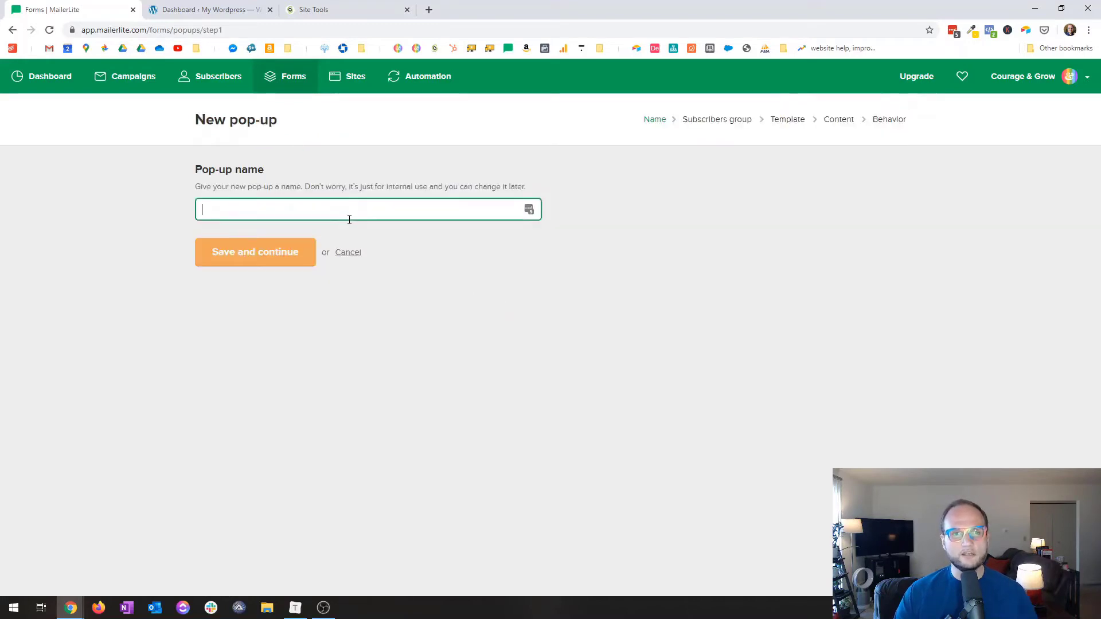
pyautogui.write('Sample')
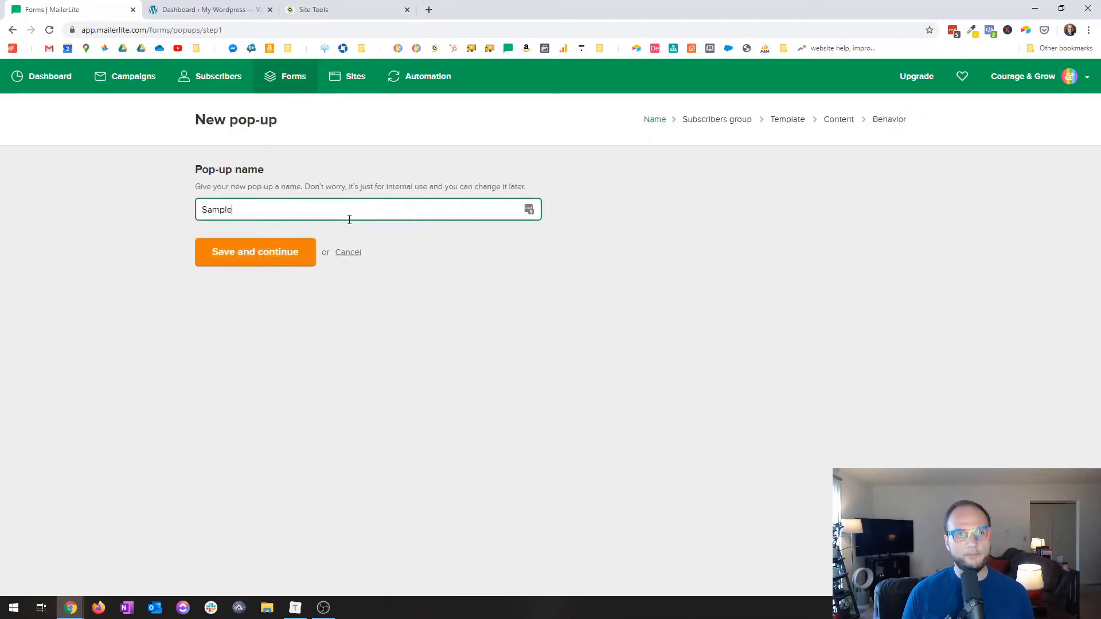
pyautogui.press('Return')
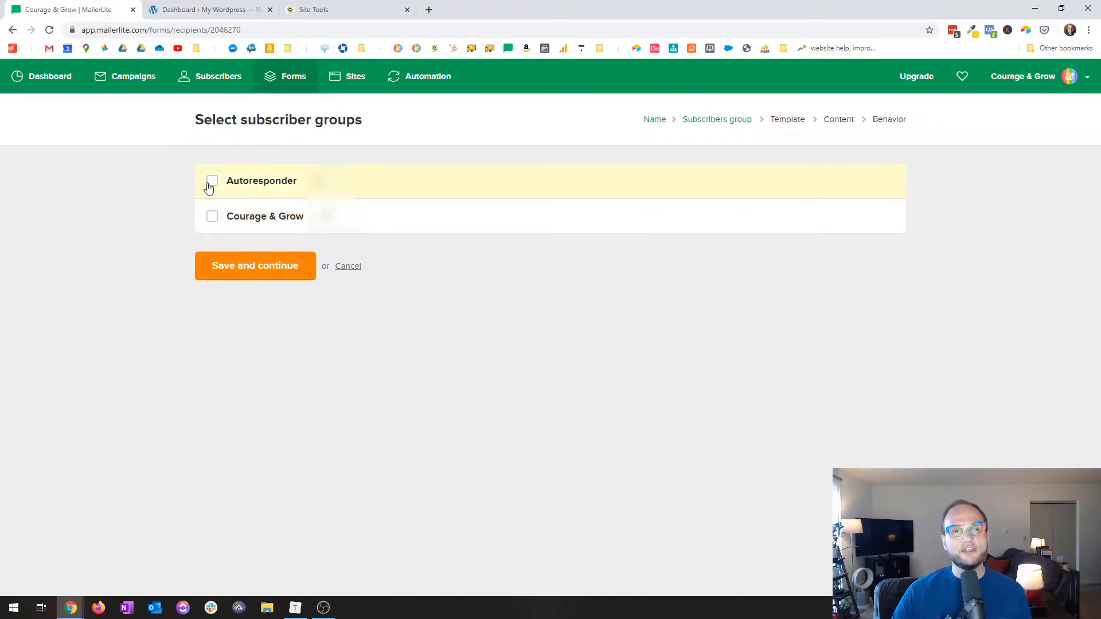
# Assign the pop-up to the Courage & Grow subscriber group and continue to the templates.
pyautogui.click(211, 218)
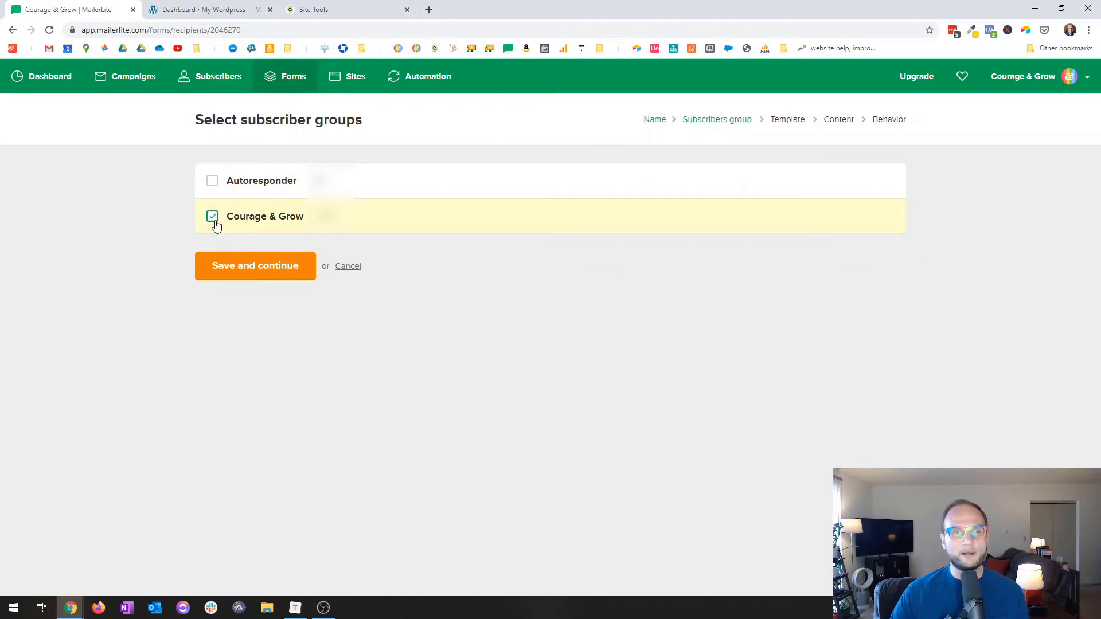
pyautogui.click(265, 276)
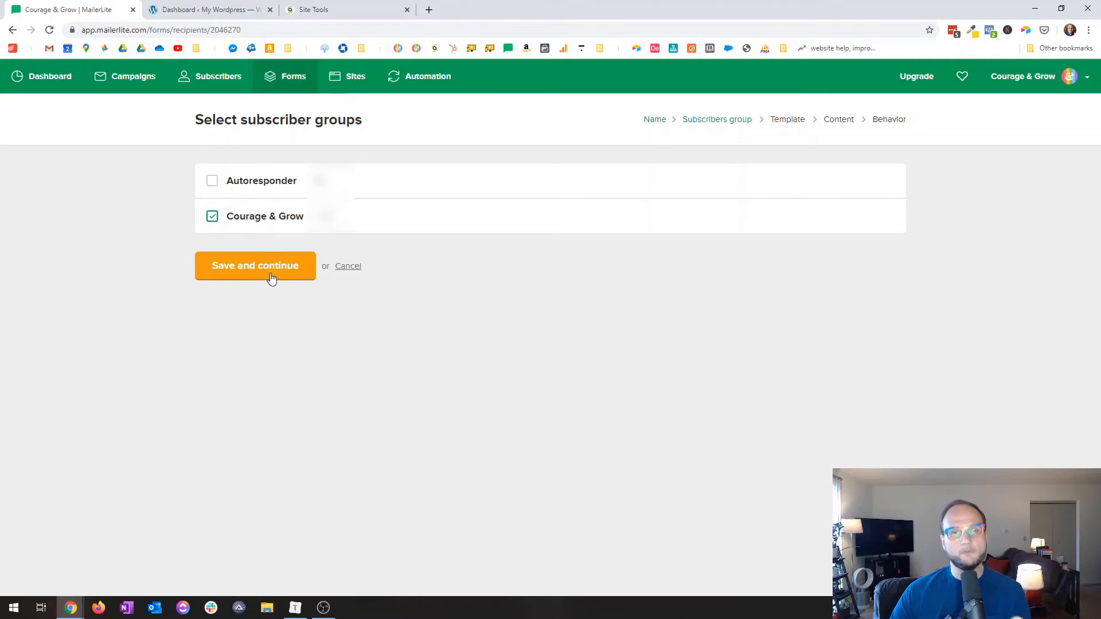
pyautogui.click(267, 265)
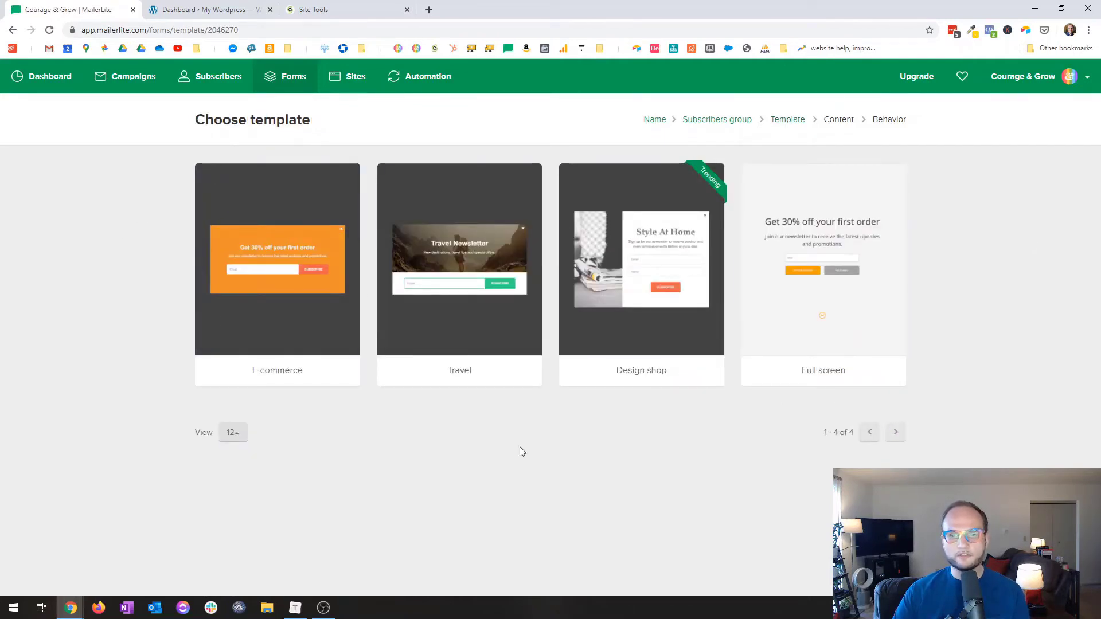
# Select the Design shop template for the pop-up.
pyautogui.moveTo(261, 326)
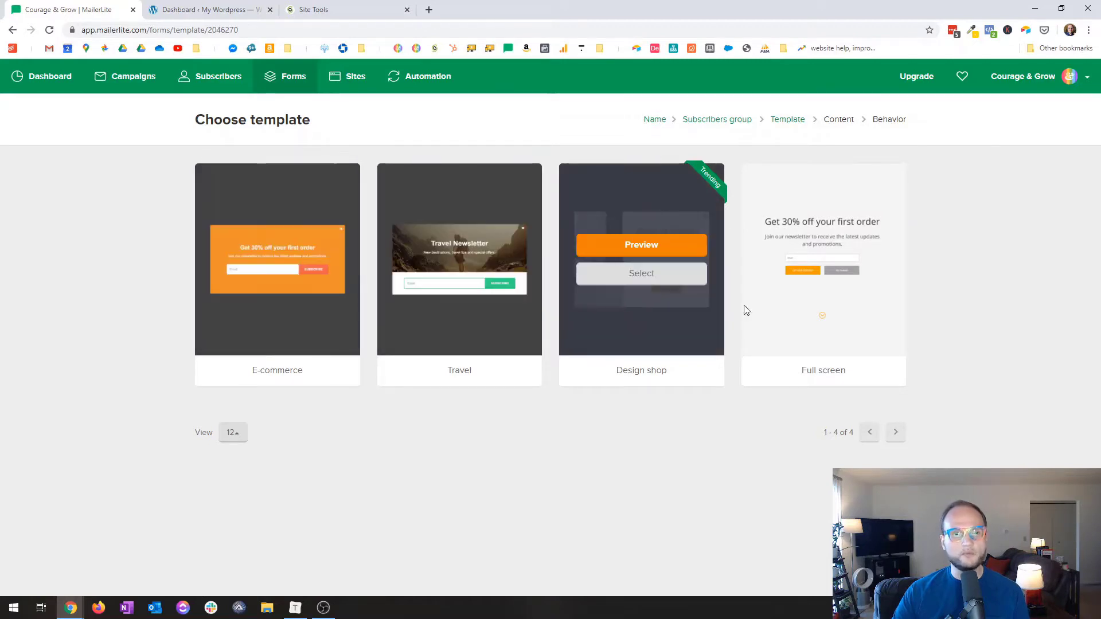
pyautogui.moveTo(752, 328)
pyautogui.moveTo(657, 276)
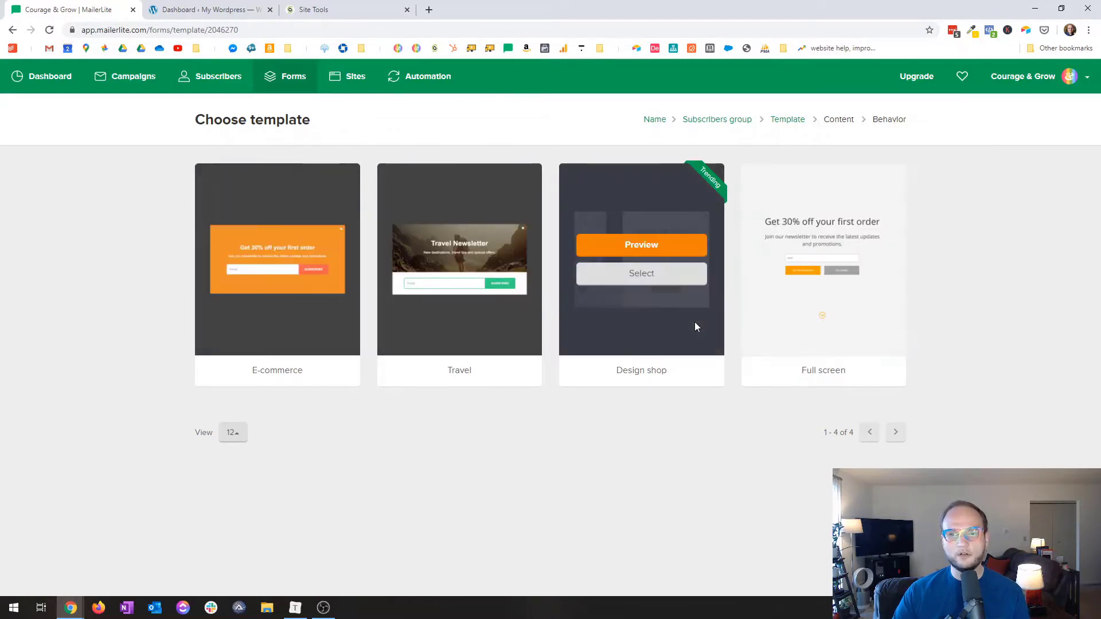
pyautogui.click(665, 281)
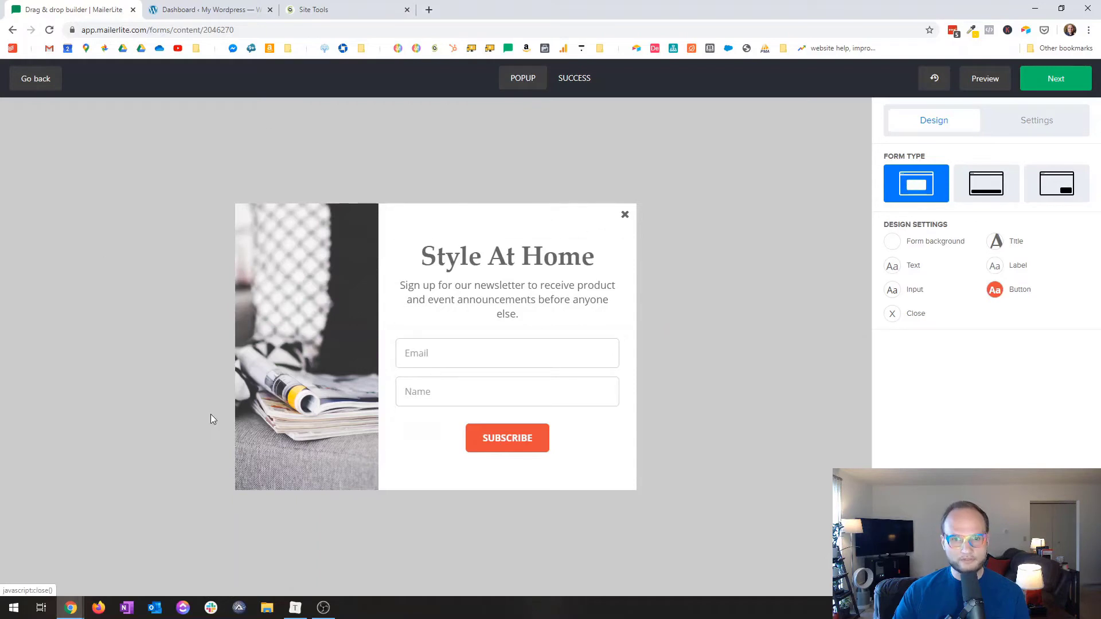
# Try the bottom bar and corner box form types, returning to the centred pop-up type.
pyautogui.click(996, 192)
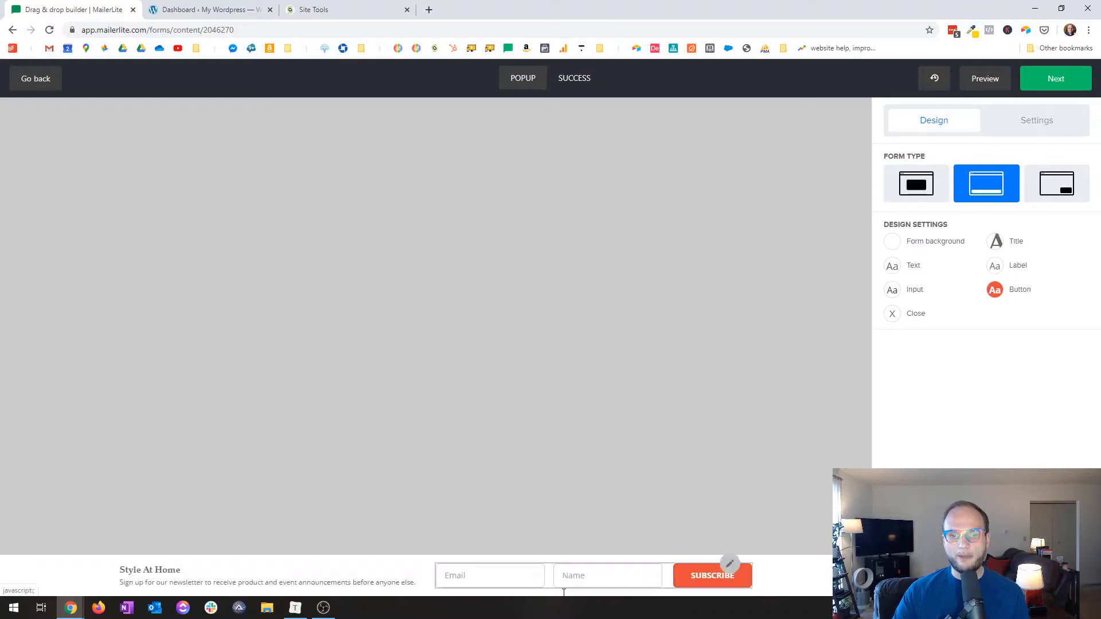
pyautogui.click(1058, 189)
pyautogui.click(921, 185)
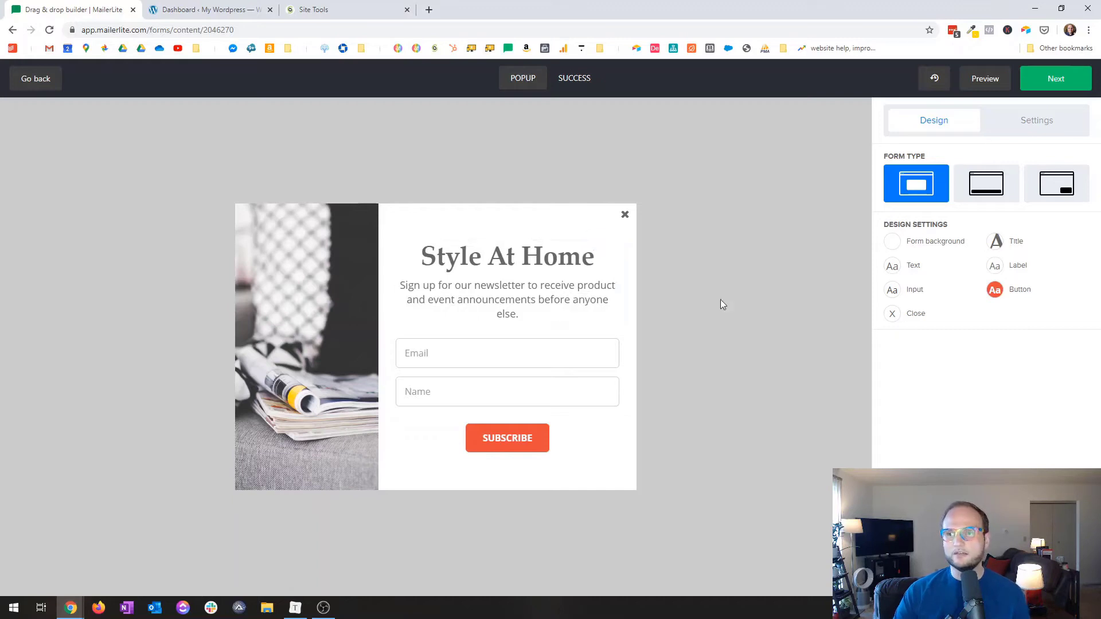
# Enable the confirmation checkbox in the form settings and open its confirmation text for editing.
pyautogui.click(1028, 124)
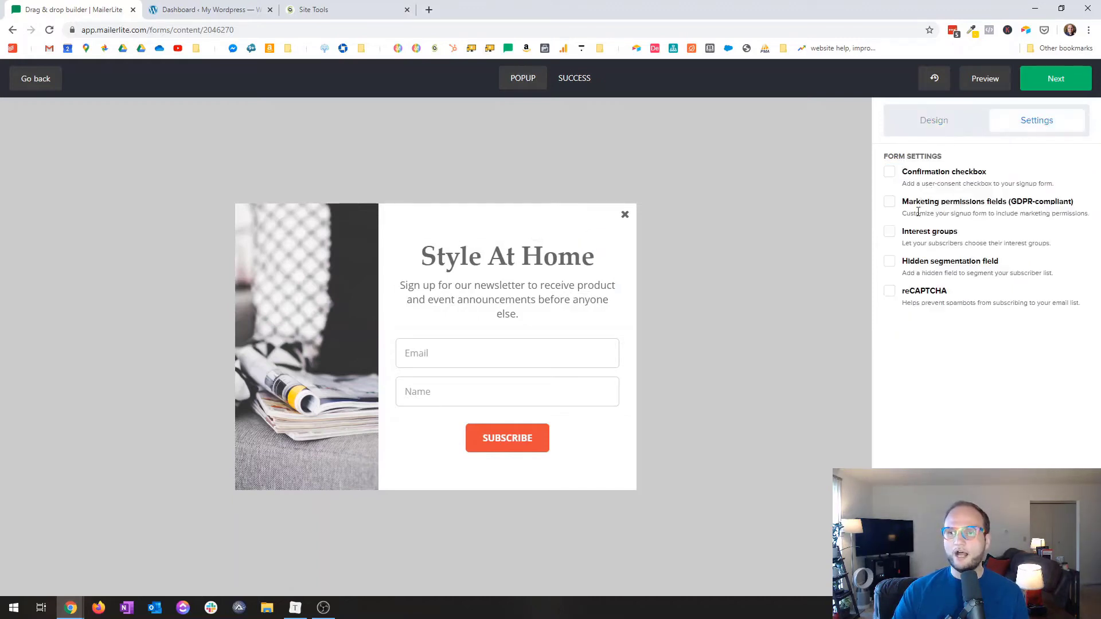
pyautogui.click(925, 175)
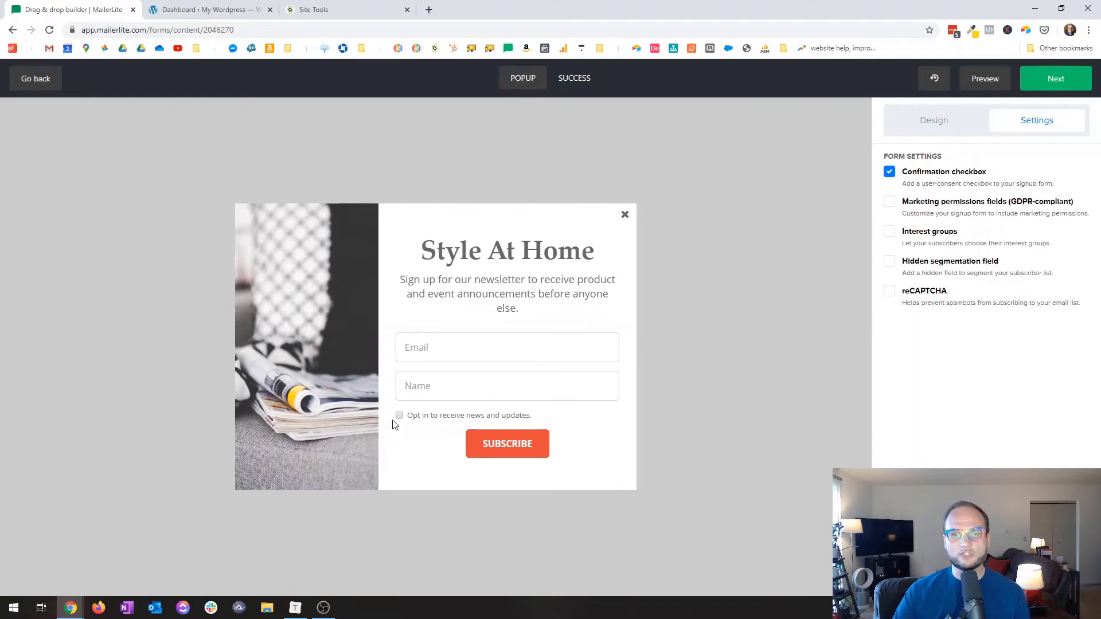
pyautogui.click(508, 417)
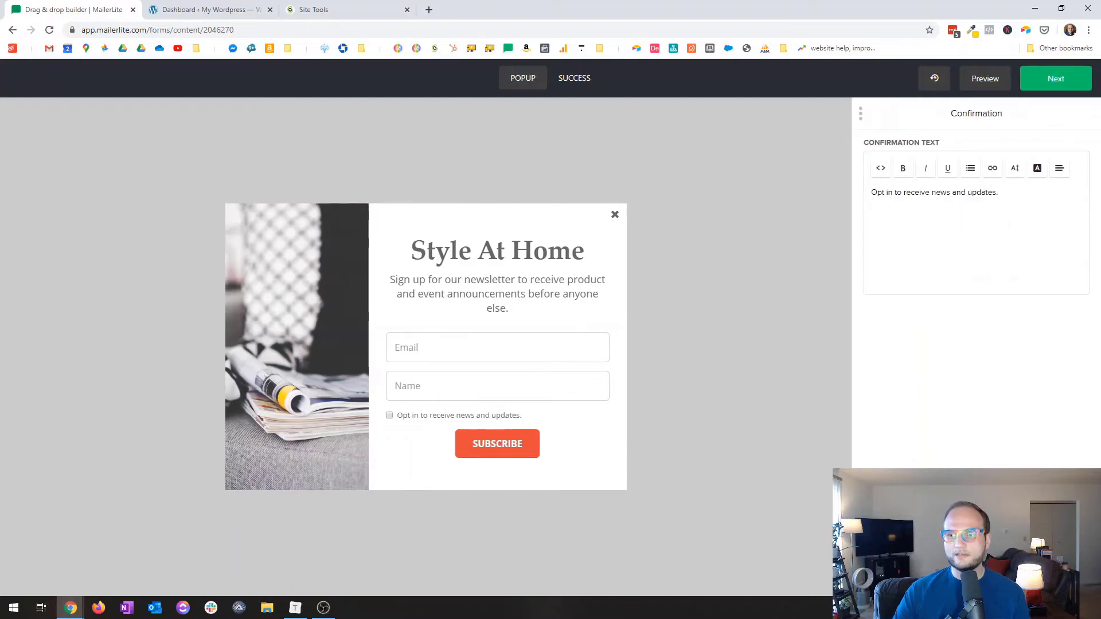
# Close the confirmation text editor and disable the form's confirmation checkbox.
pyautogui.press('Escape')
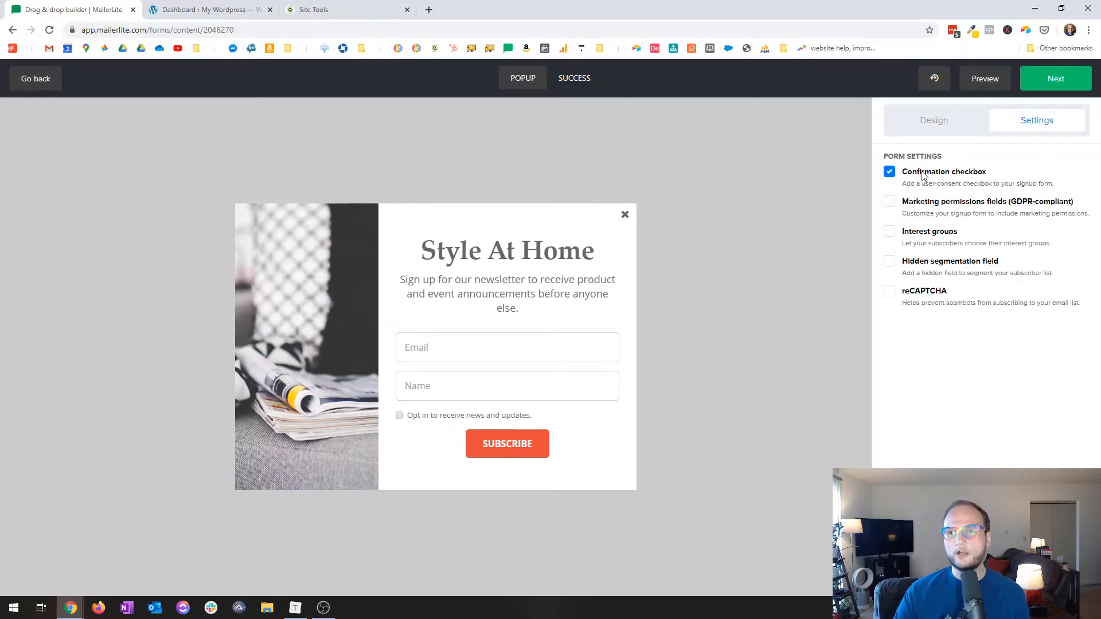
pyautogui.click(923, 173)
# Try the marketing permissions fields, interest groups and reCAPTCHA settings one at a time, disabling each again.
pyautogui.click(933, 202)
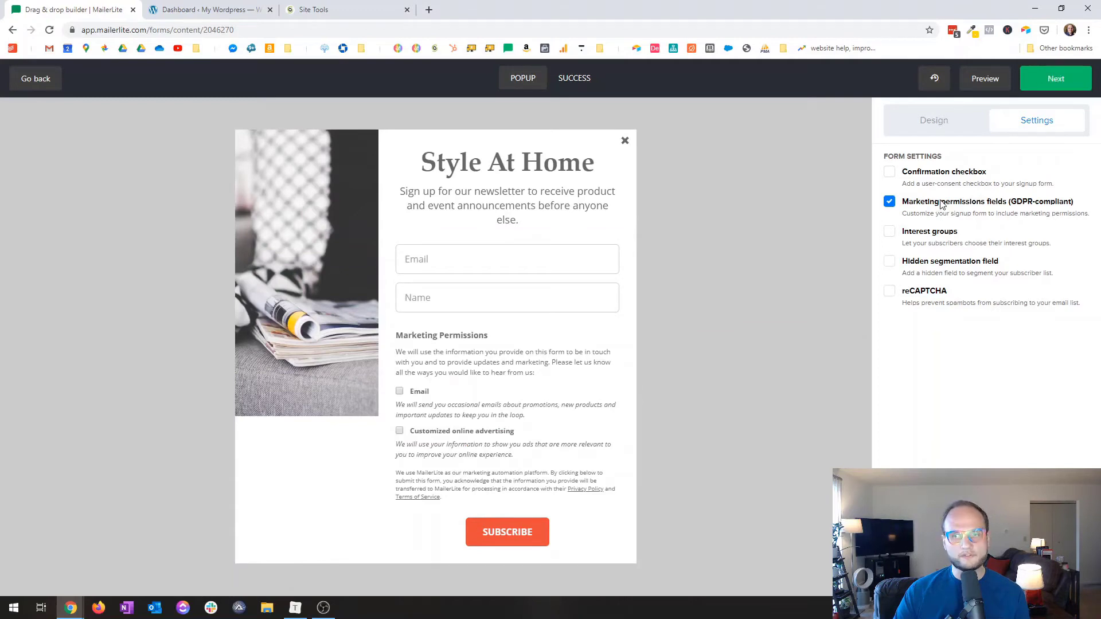
pyautogui.click(940, 203)
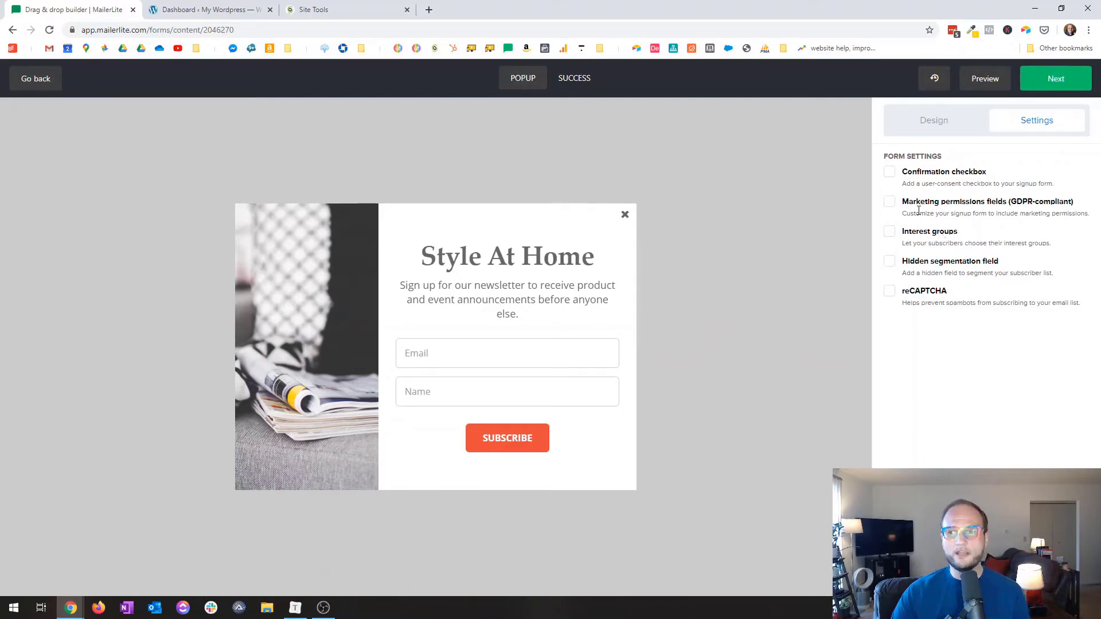
pyautogui.click(916, 232)
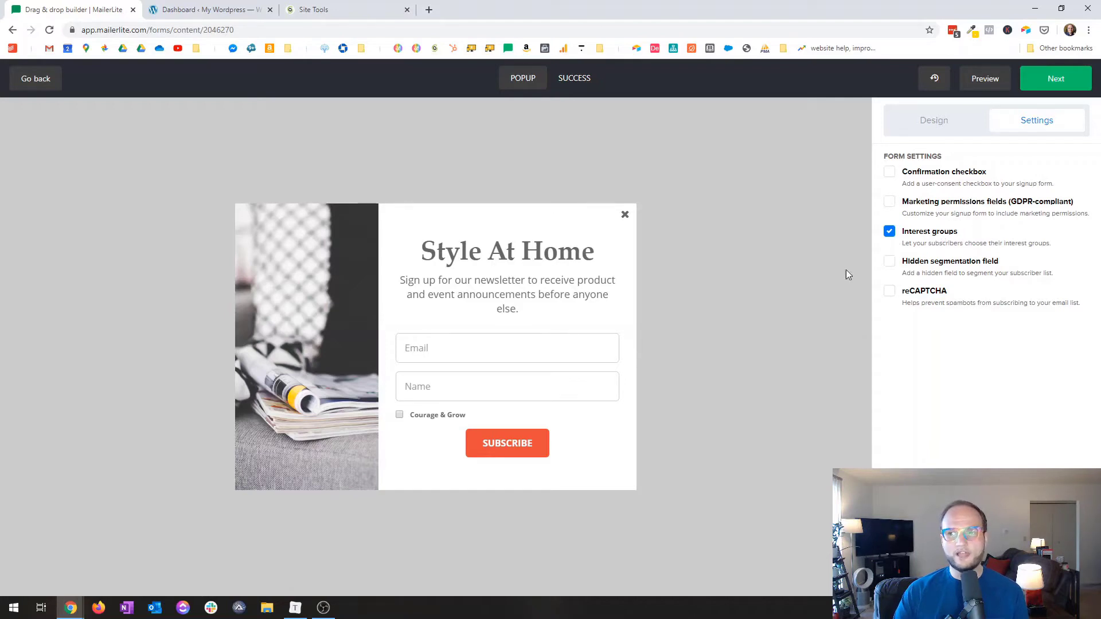
pyautogui.click(889, 232)
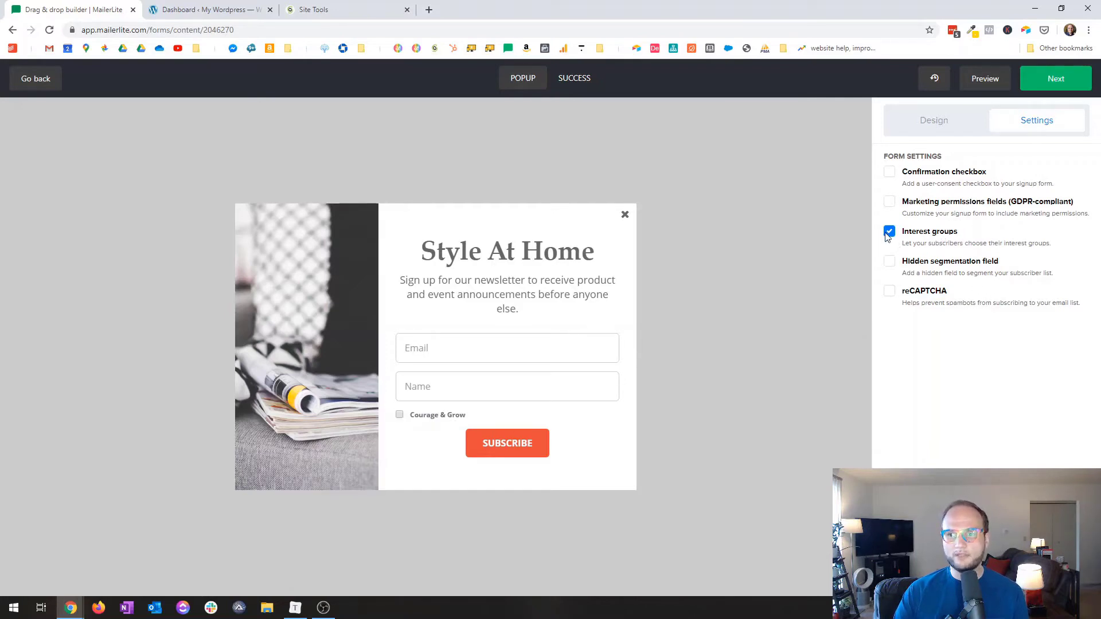
pyautogui.click(890, 291)
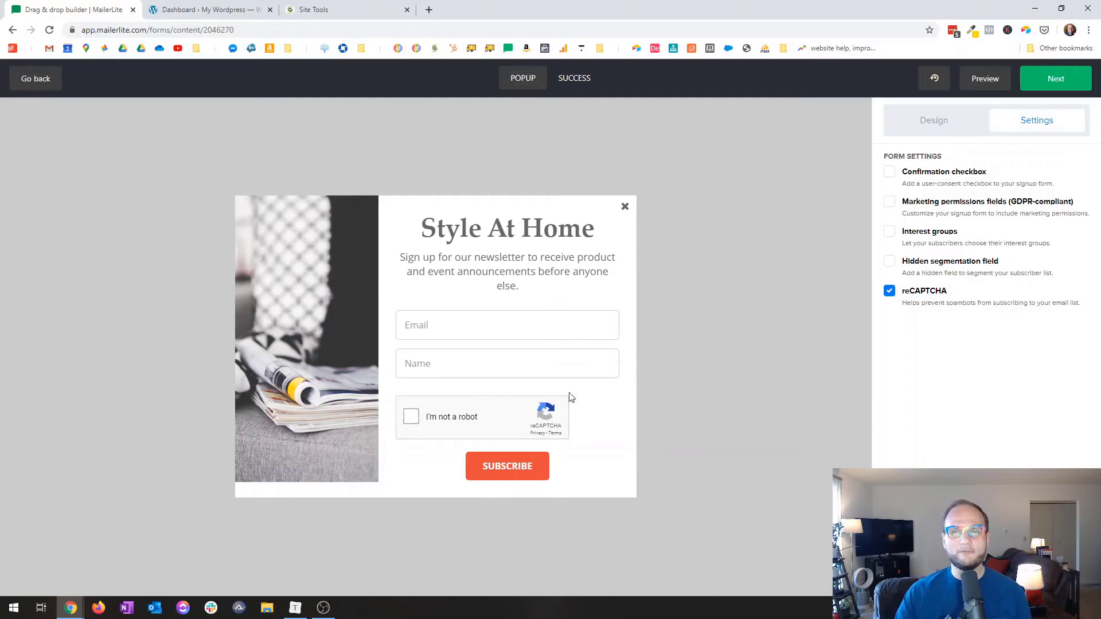
pyautogui.click(923, 295)
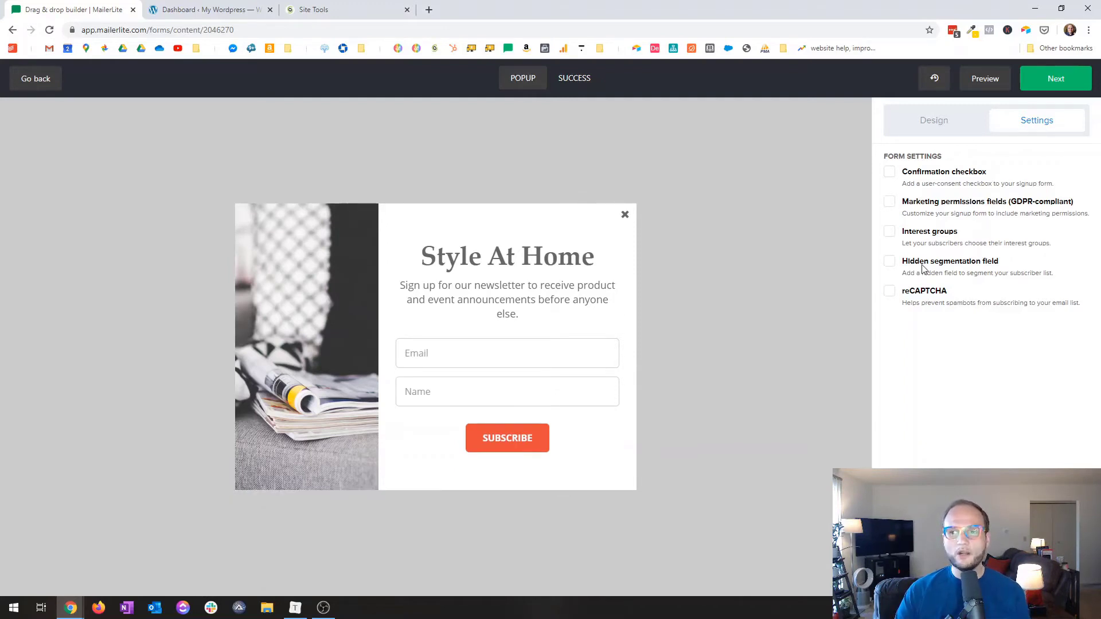
# Enable the hidden segmentation field using the Source custom field and assign it the value newsletter.
pyautogui.click(917, 268)
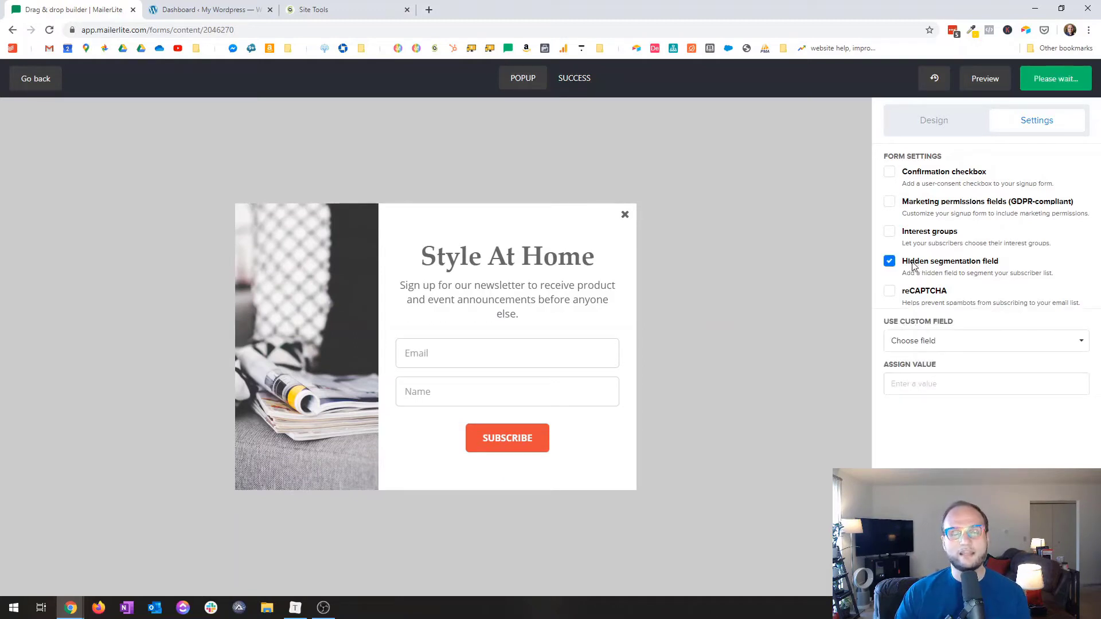
pyautogui.click(935, 344)
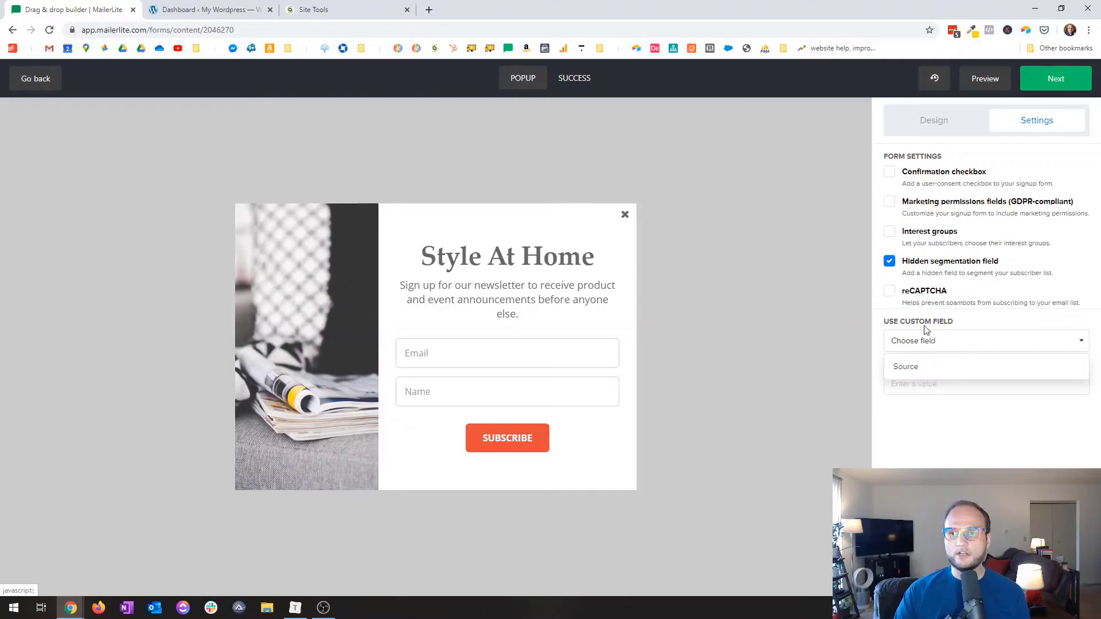
pyautogui.click(924, 367)
pyautogui.click(924, 378)
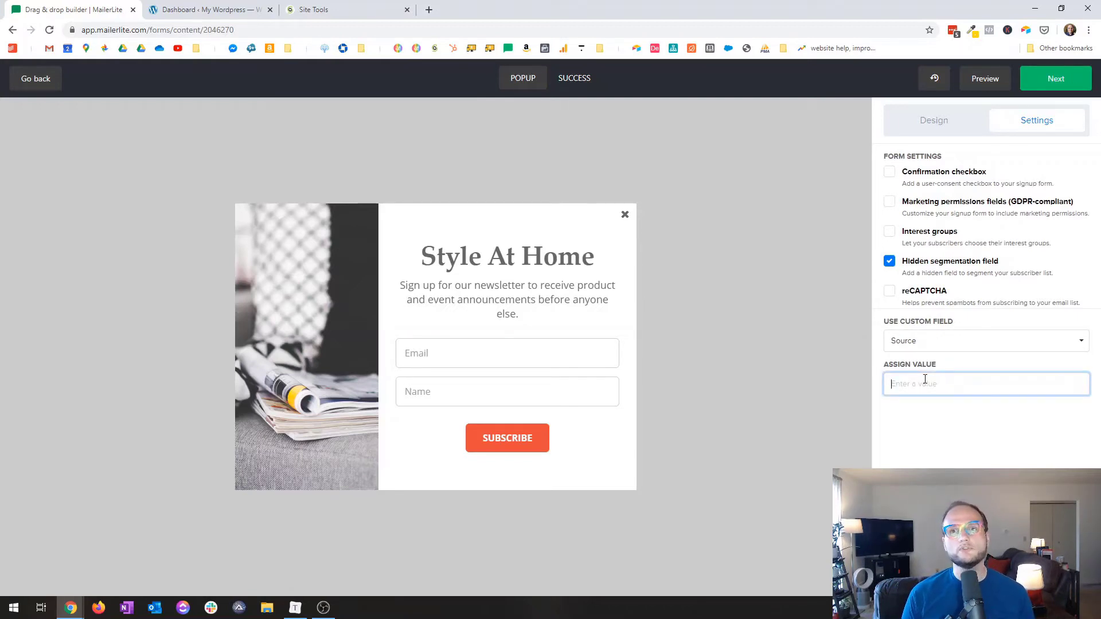
pyautogui.write('newsletter')
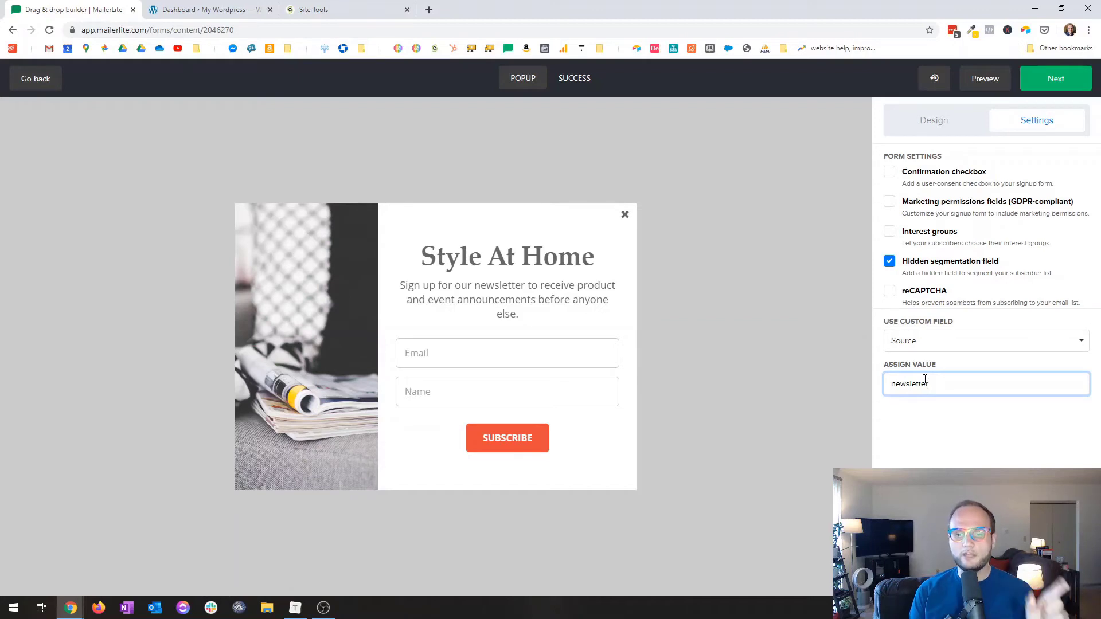
# Replace the hidden field's assigned value with ultimate-checklist and continue to the pop-up behavior settings.
pyautogui.hotkey('ctrl', 'a')
pyautogui.write('ultimat')
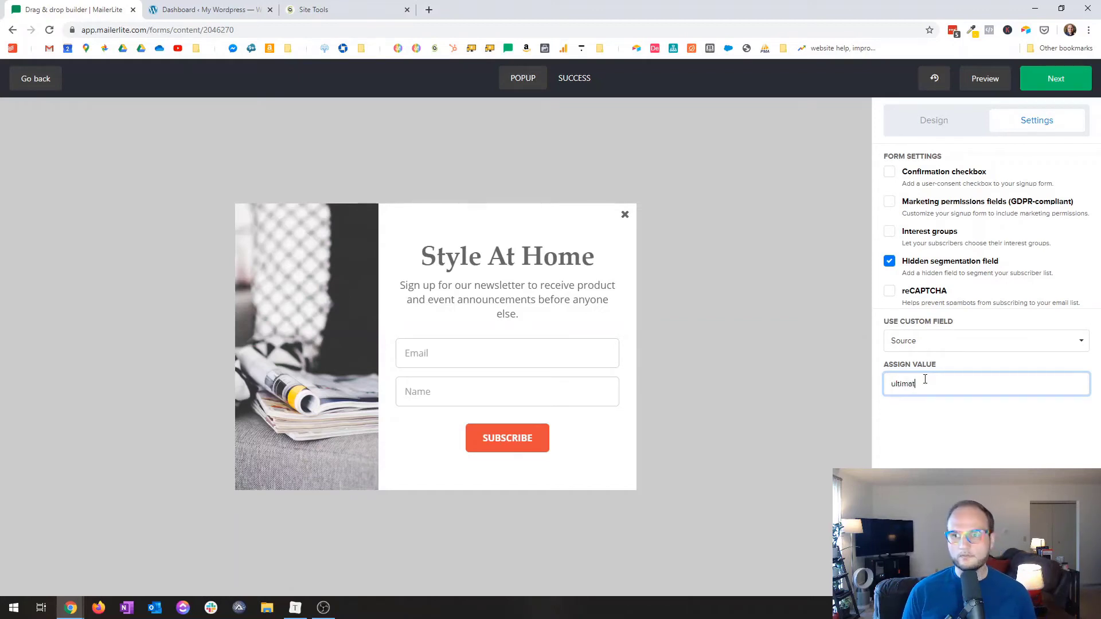
pyautogui.write('e-checklist')
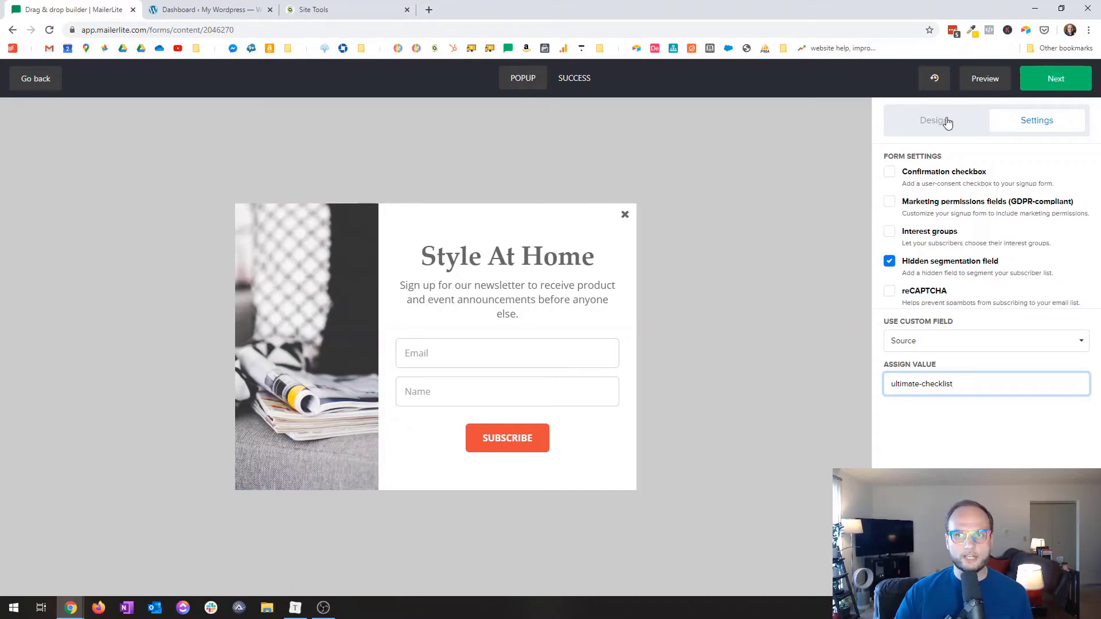
pyautogui.click(1043, 84)
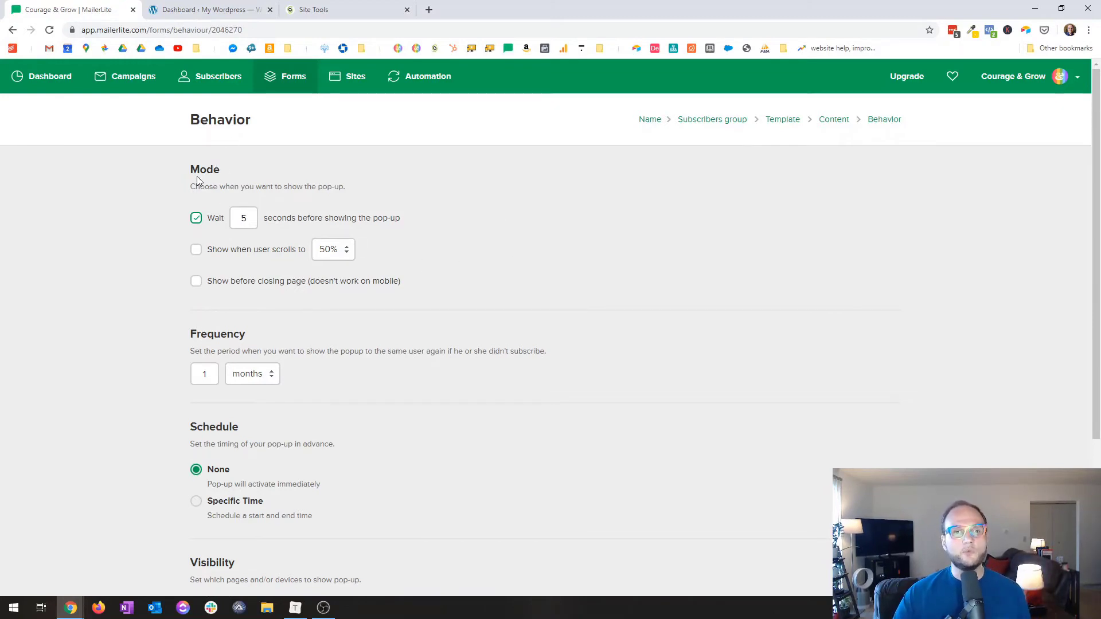
# Enable showing the pop-up before the page closes, trying the 50% scroll trigger and disabling it again.
pyautogui.scroll(-1, 180, 259)
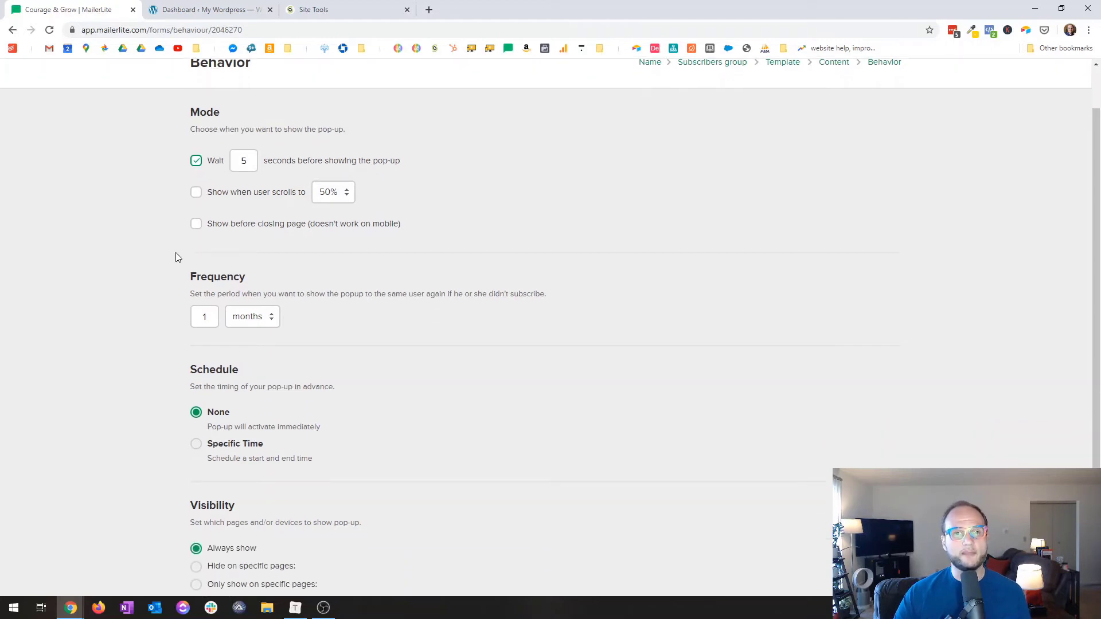
pyautogui.scroll(1, 176, 258)
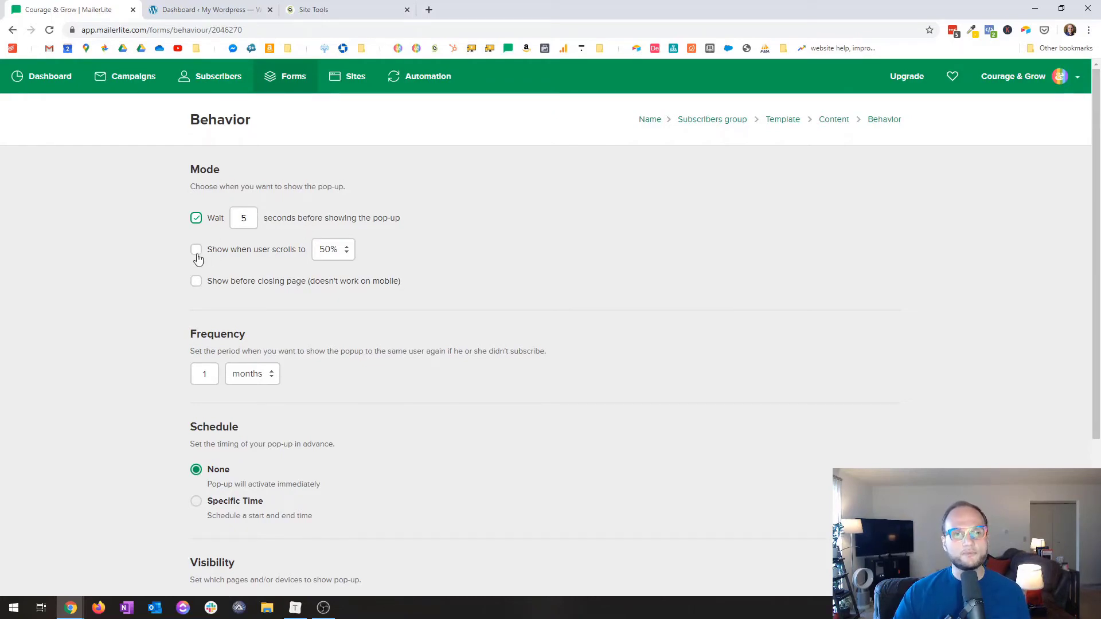
pyautogui.click(223, 249)
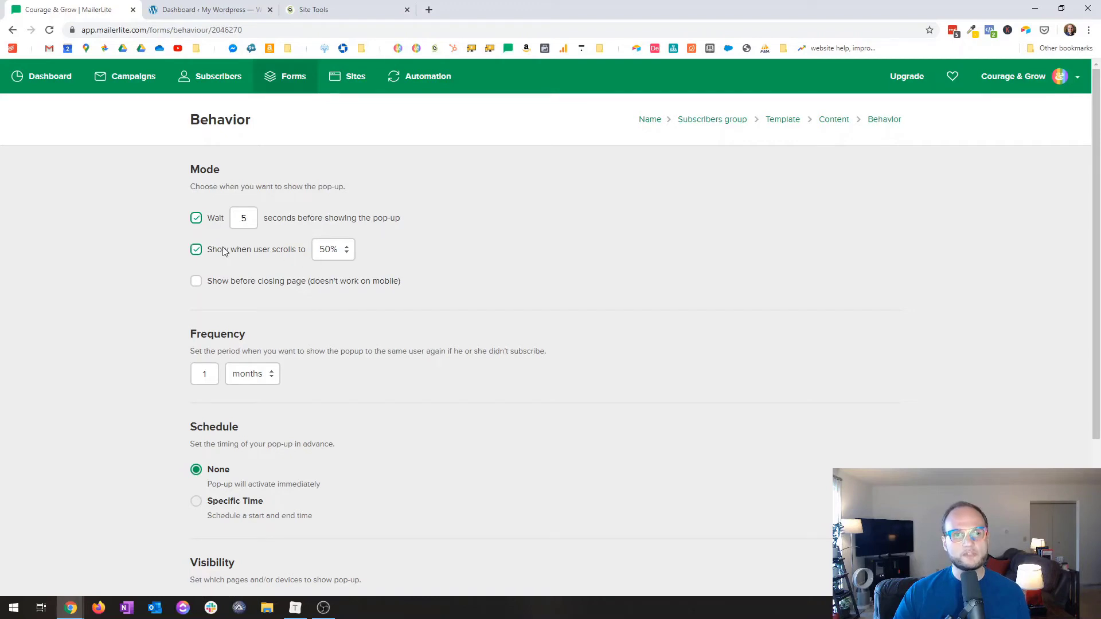
pyautogui.click(223, 283)
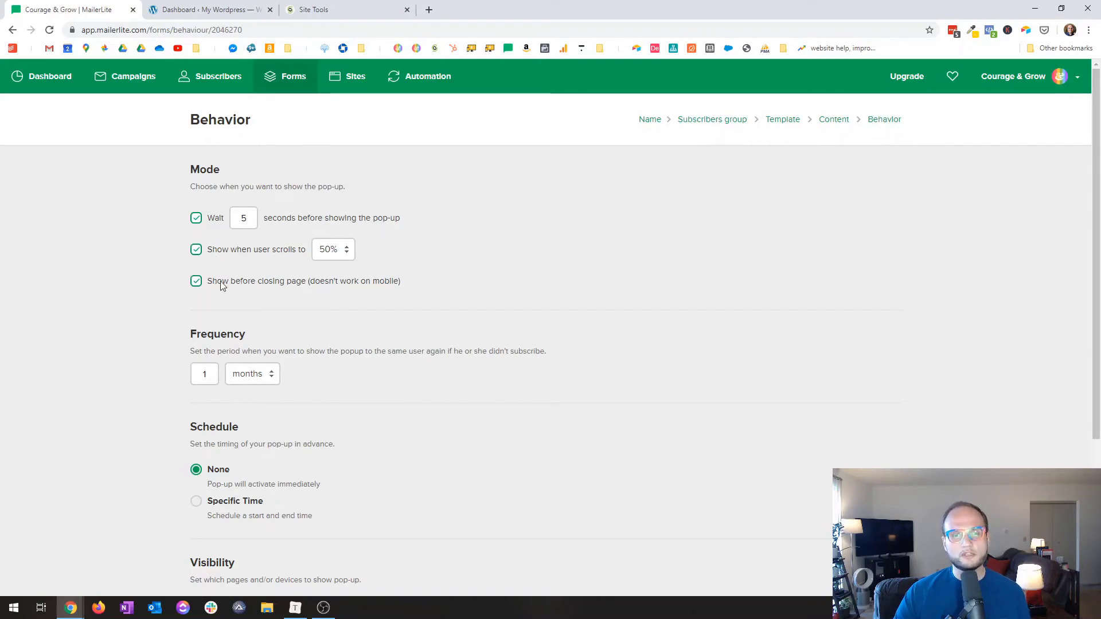
pyautogui.click(221, 253)
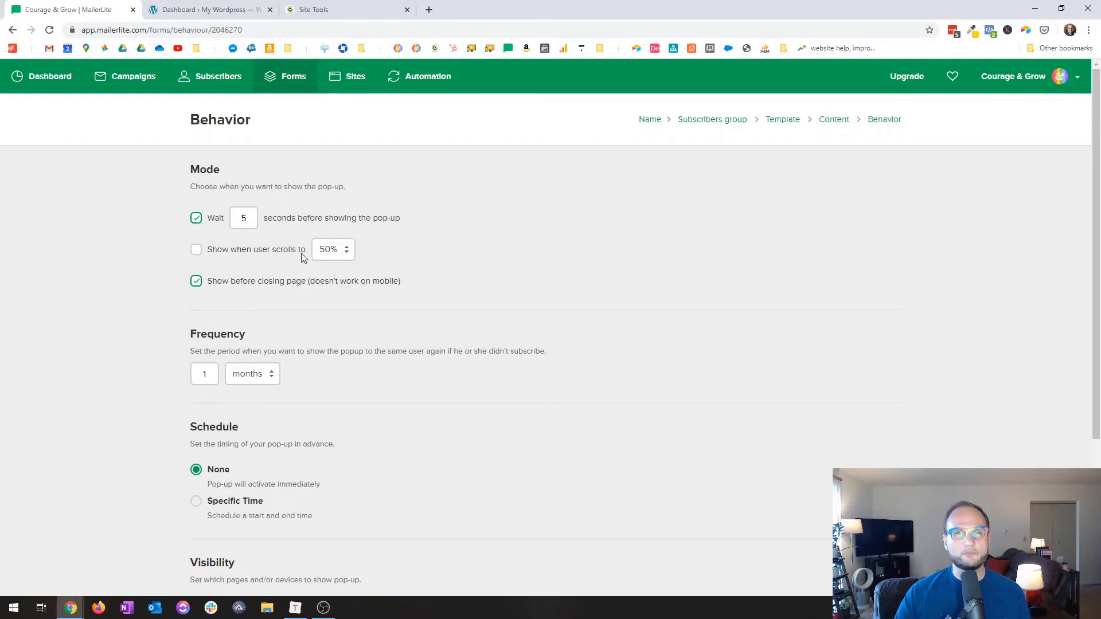
# Set the wait before showing the pop-up to 10 seconds.
pyautogui.click(247, 220)
pyautogui.doubleClick(247, 220)
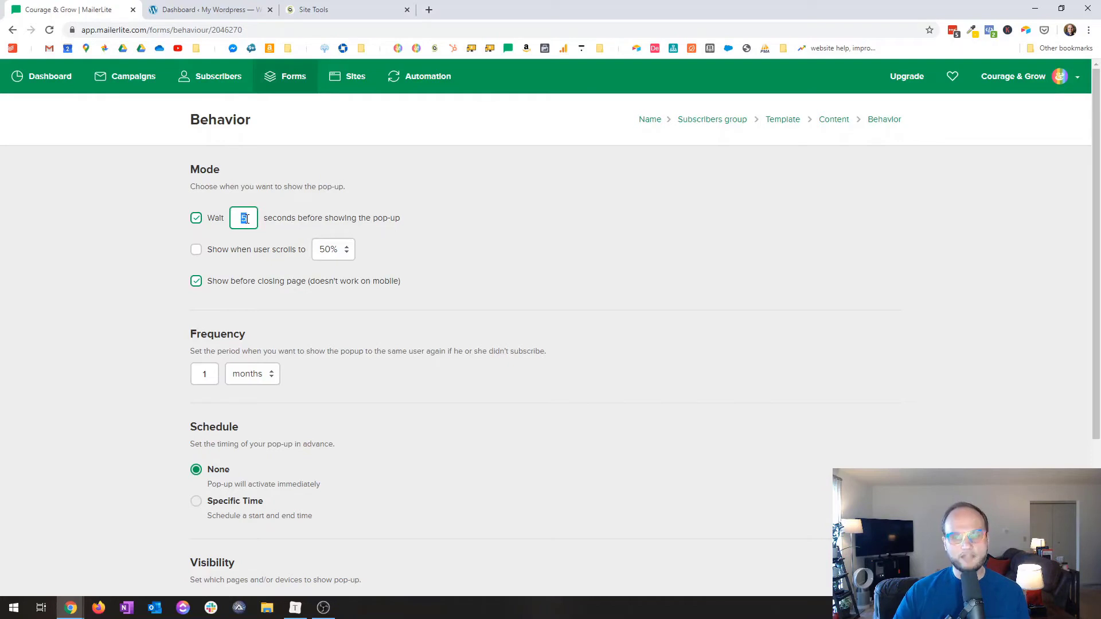
pyautogui.write('10')
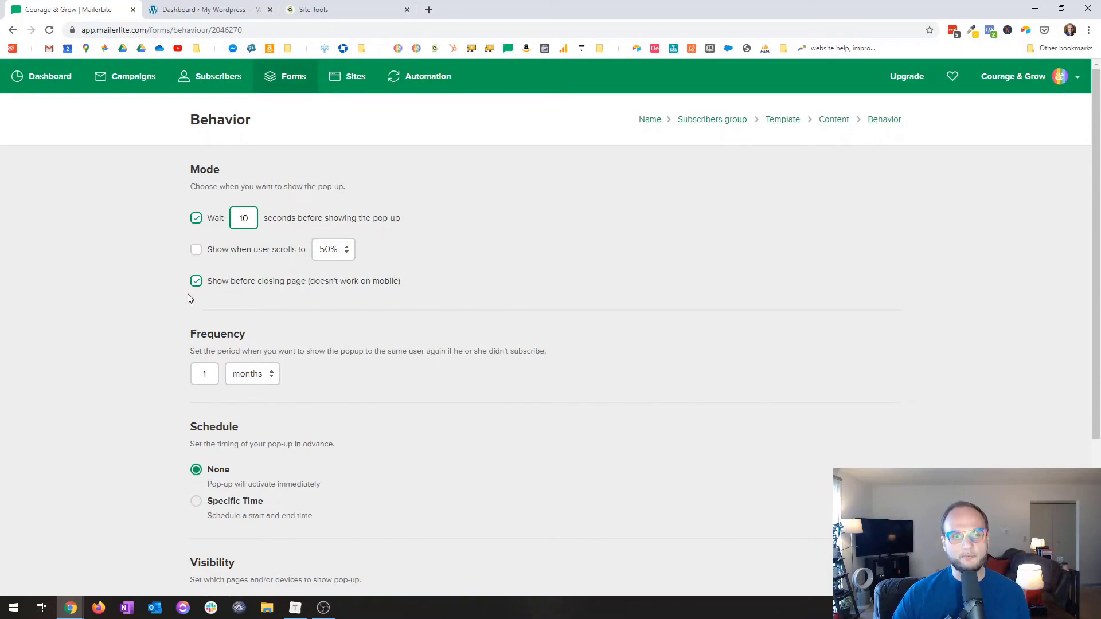
# Change the frequency unit to weeks so the pop-up reappears to non-subscribers every 1 week.
pyautogui.scroll(-1, 185, 263)
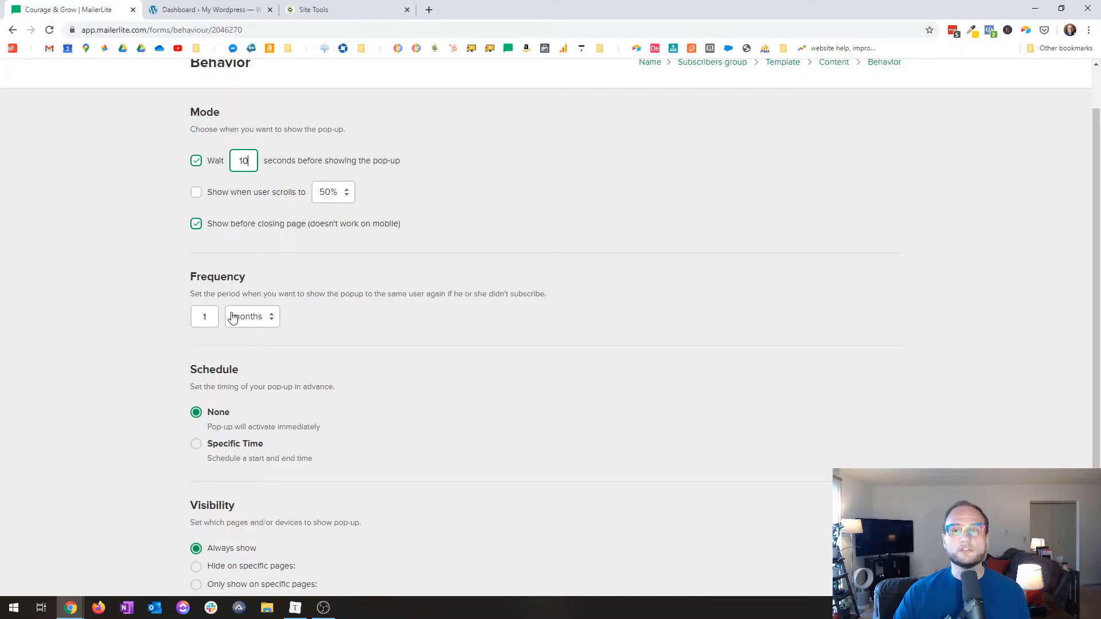
pyautogui.click(251, 322)
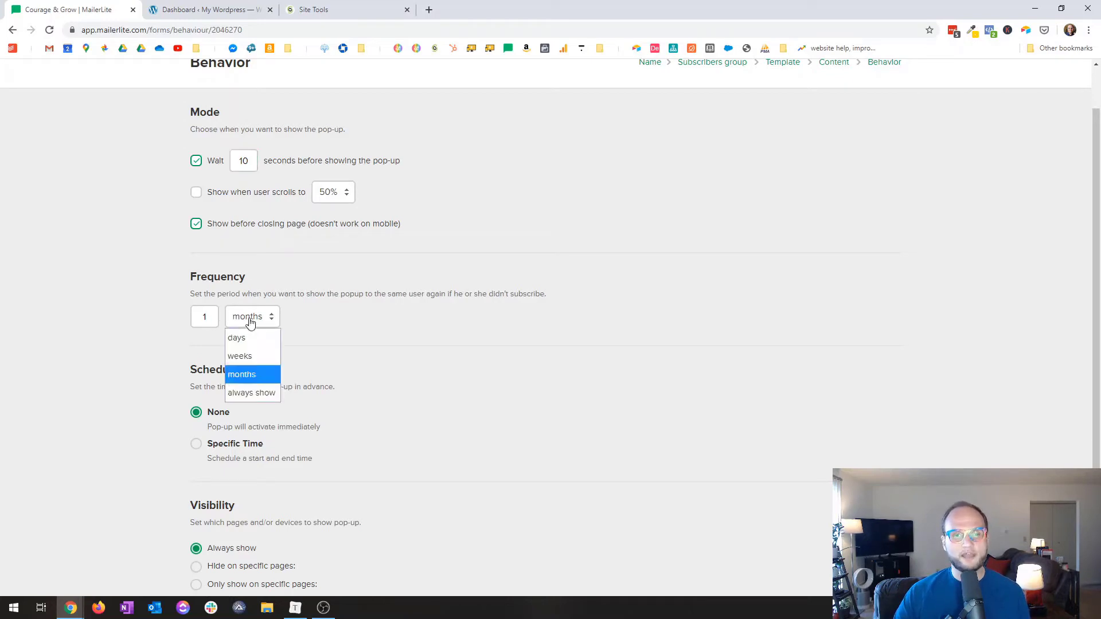
pyautogui.click(259, 356)
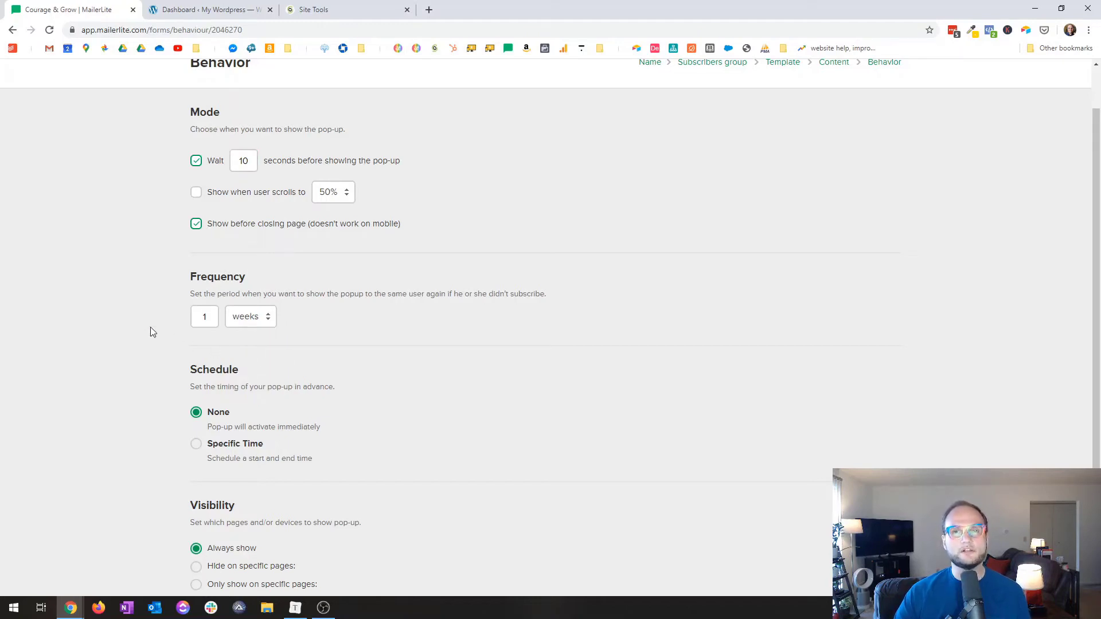
pyautogui.click(267, 317)
pyautogui.click(266, 315)
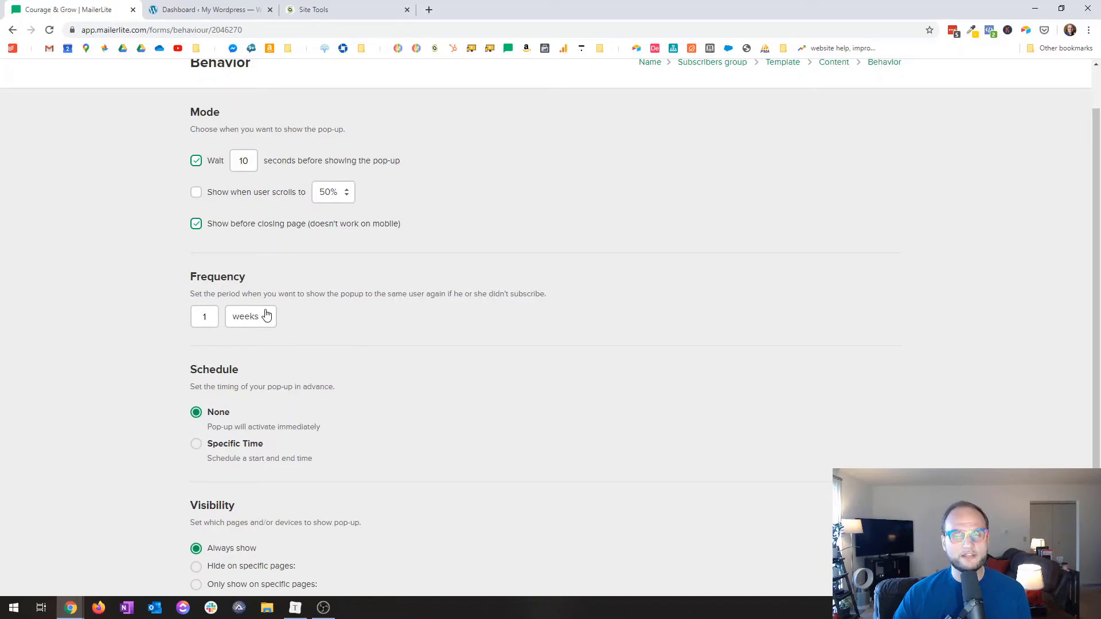
# Try scheduling the pop-up for a specific time, returning the schedule to None.
pyautogui.scroll(-3, 243, 326)
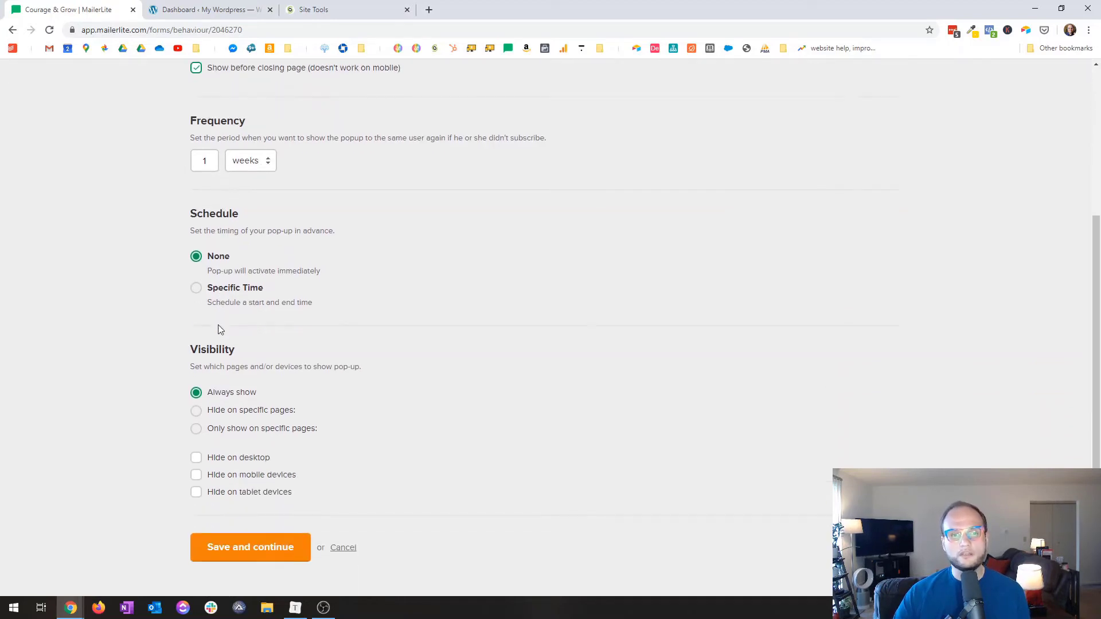
pyautogui.click(223, 297)
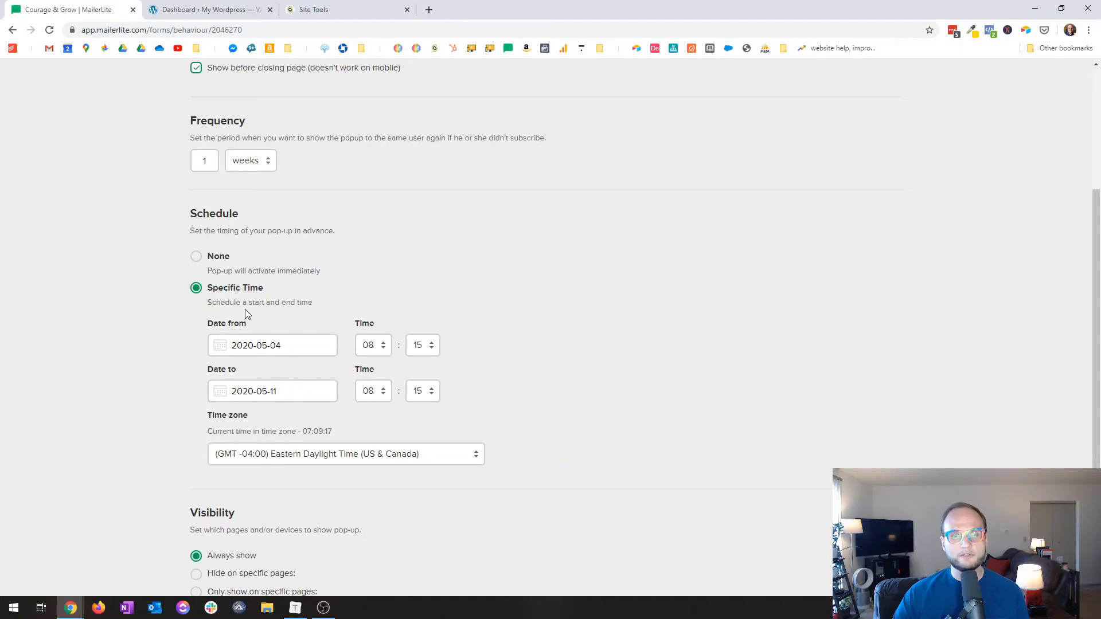
pyautogui.doubleClick(215, 257)
pyautogui.click(229, 366)
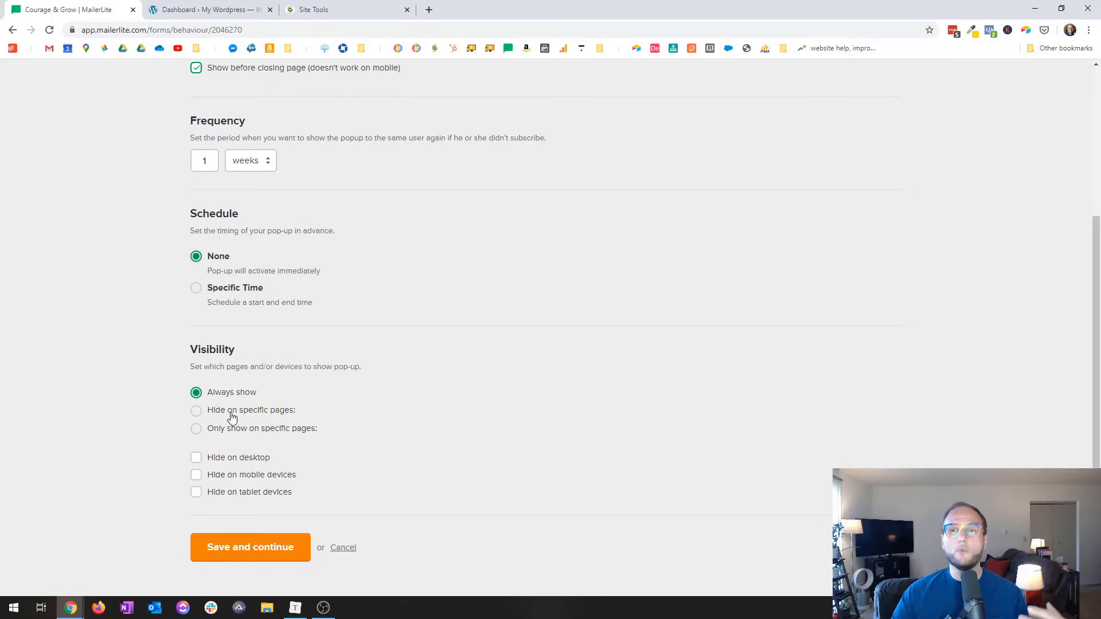
# Try hiding the pop-up on specific pages with a URL path, clearing it and returning the visibility to Always show.
pyautogui.click(260, 414)
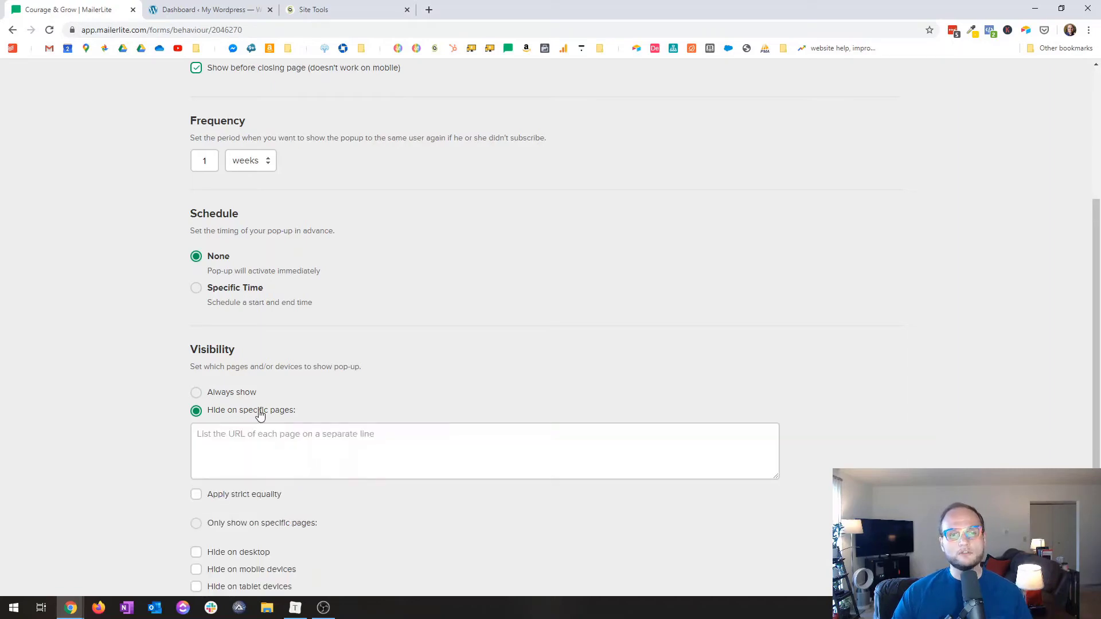
pyautogui.click(243, 447)
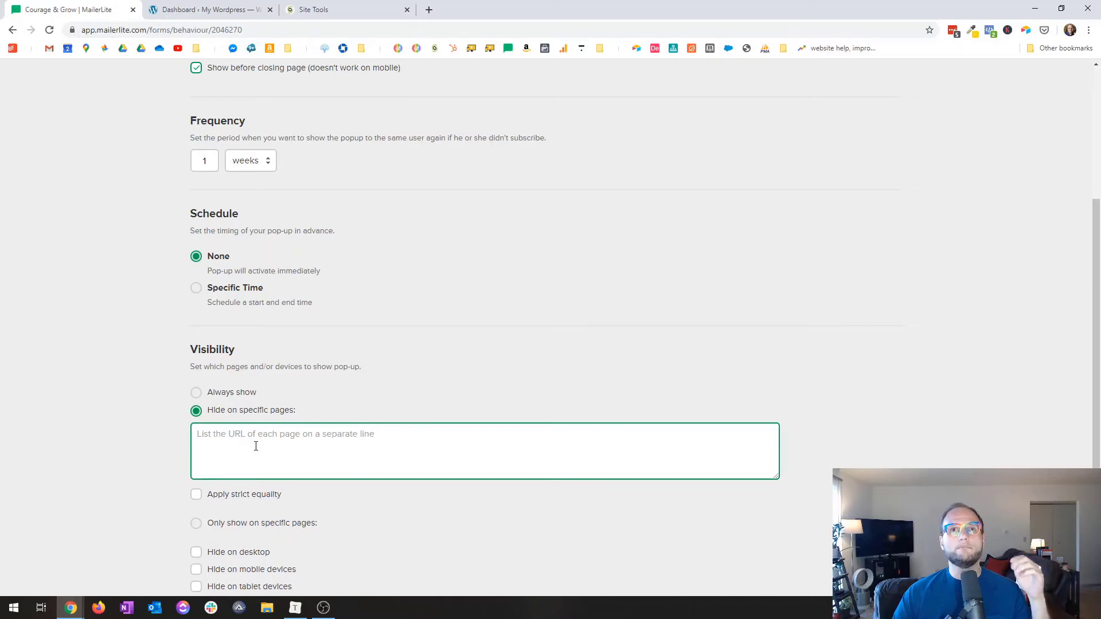
pyautogui.write('/')
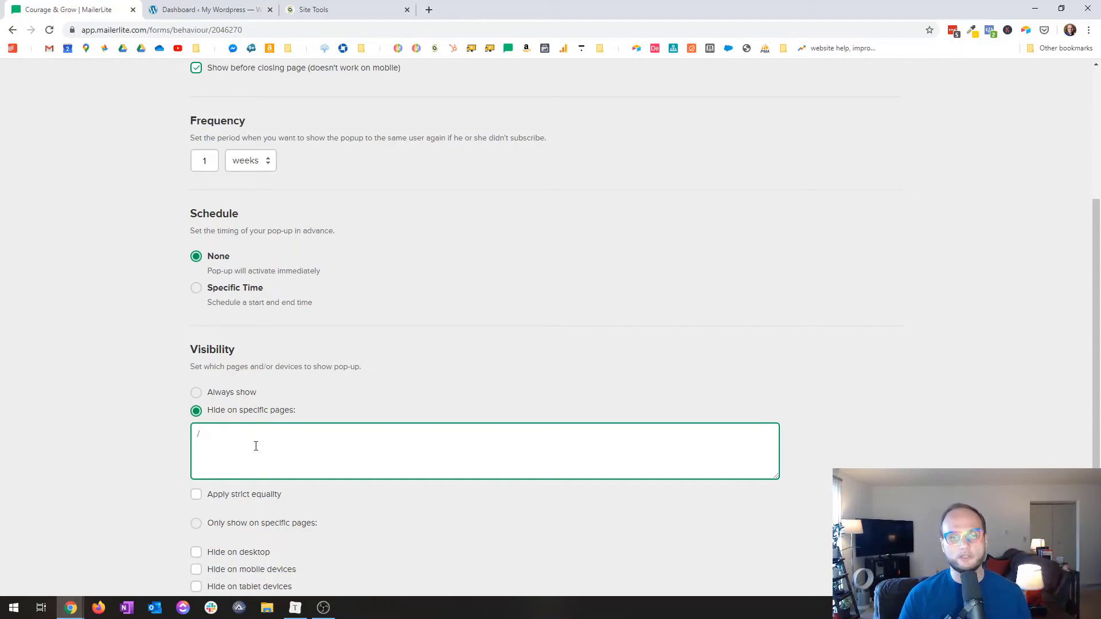
pyautogui.press('BackSpace')
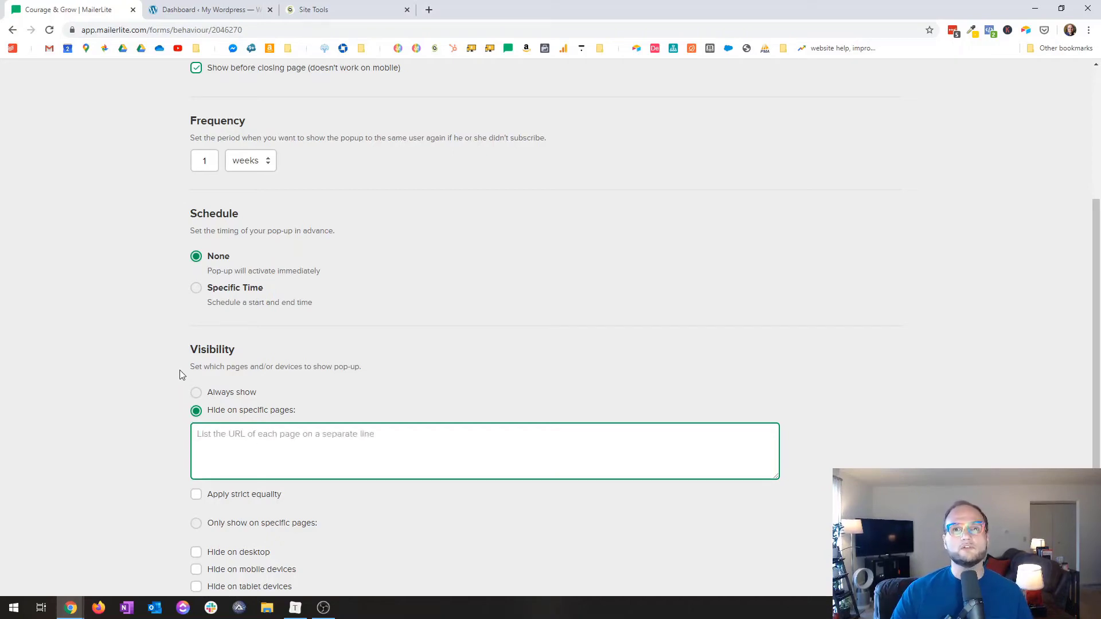
pyautogui.click(241, 392)
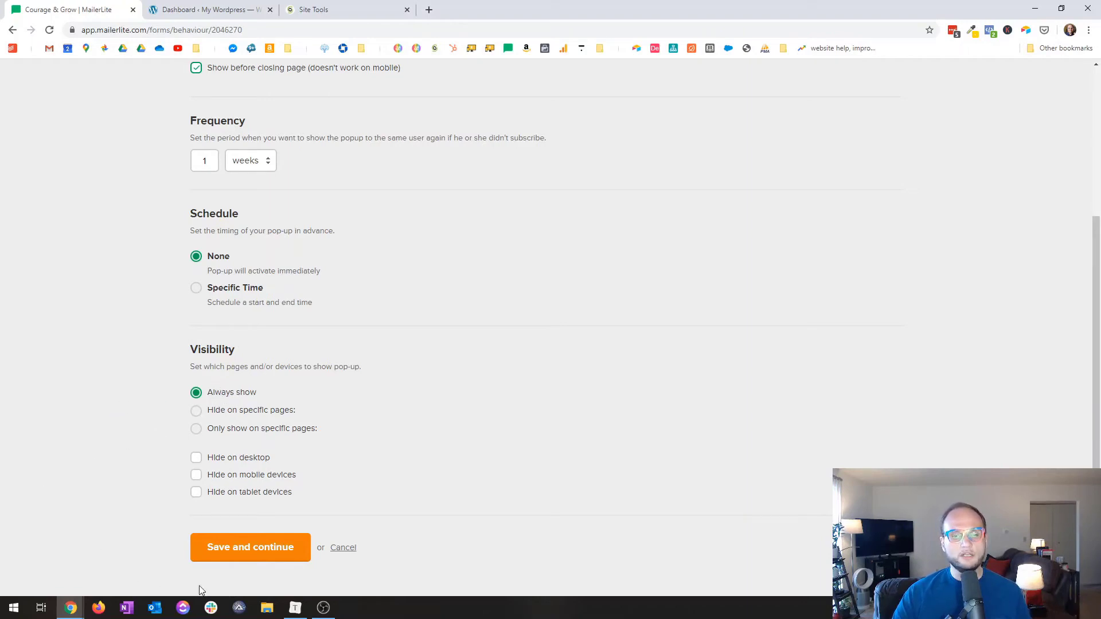
# Save the pop-up behavior settings and continue to the tracker installation.
pyautogui.click(238, 550)
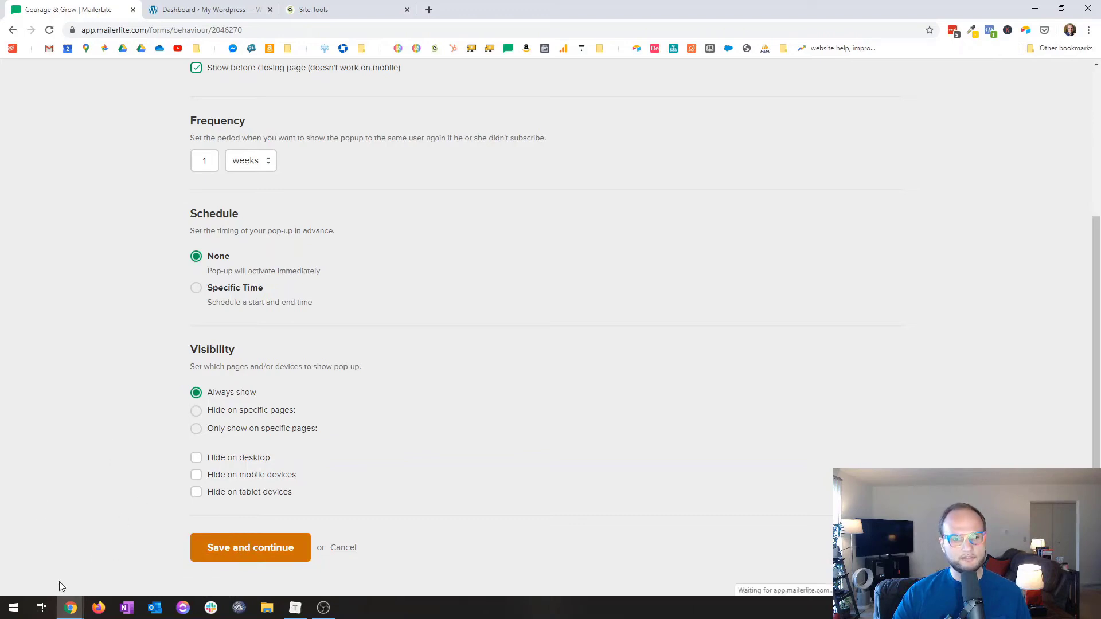
pyautogui.click(277, 556)
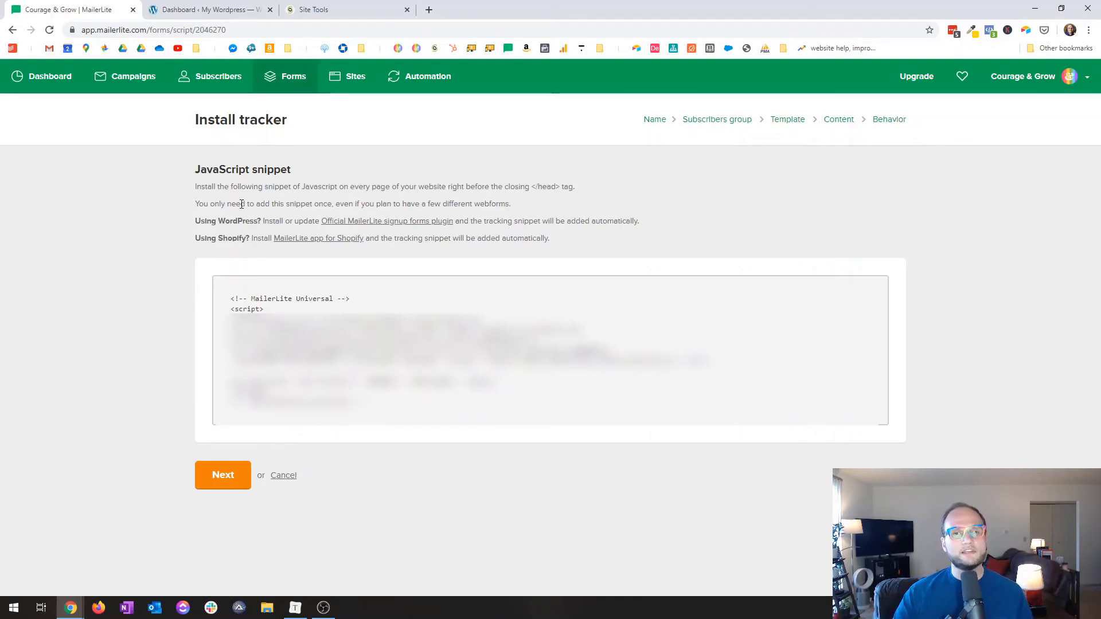
# Examine the MailerLite JavaScript tracking snippet and the installation instructions for WordPress sites.
pyautogui.moveTo(270, 347); pyautogui.dragTo(613, 358)
pyautogui.click(249, 299)
pyautogui.moveTo(237, 305); pyautogui.dragTo(469, 447)
pyautogui.click(455, 411)
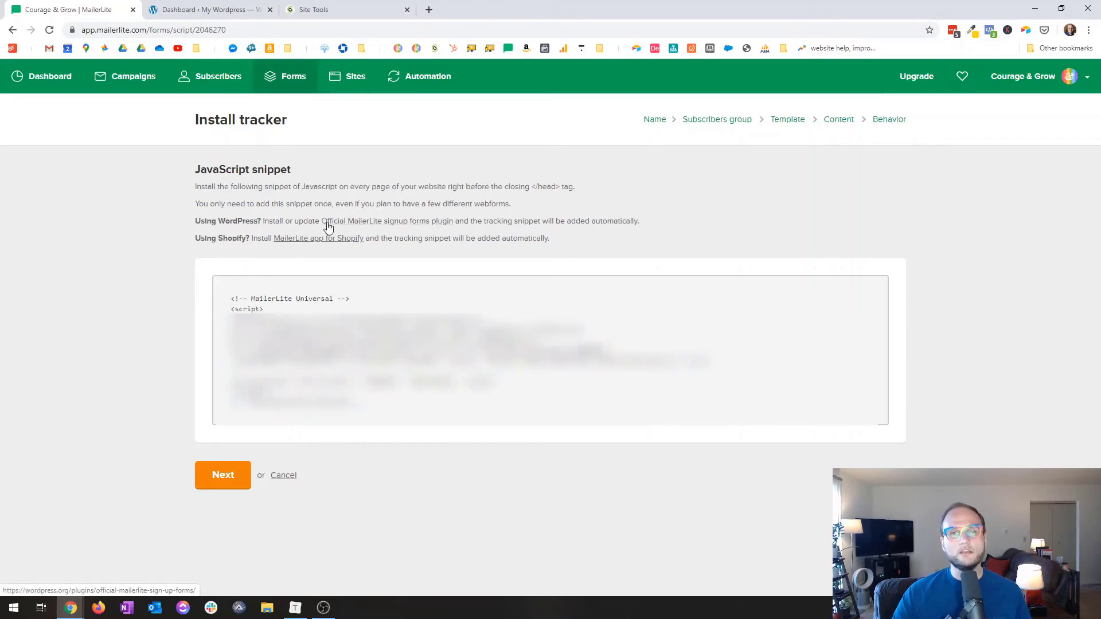
pyautogui.moveTo(196, 168); pyautogui.dragTo(344, 236)
pyautogui.click(222, 212)
pyautogui.moveTo(222, 212); pyautogui.dragTo(196, 167)
pyautogui.tripleClick(648, 217)
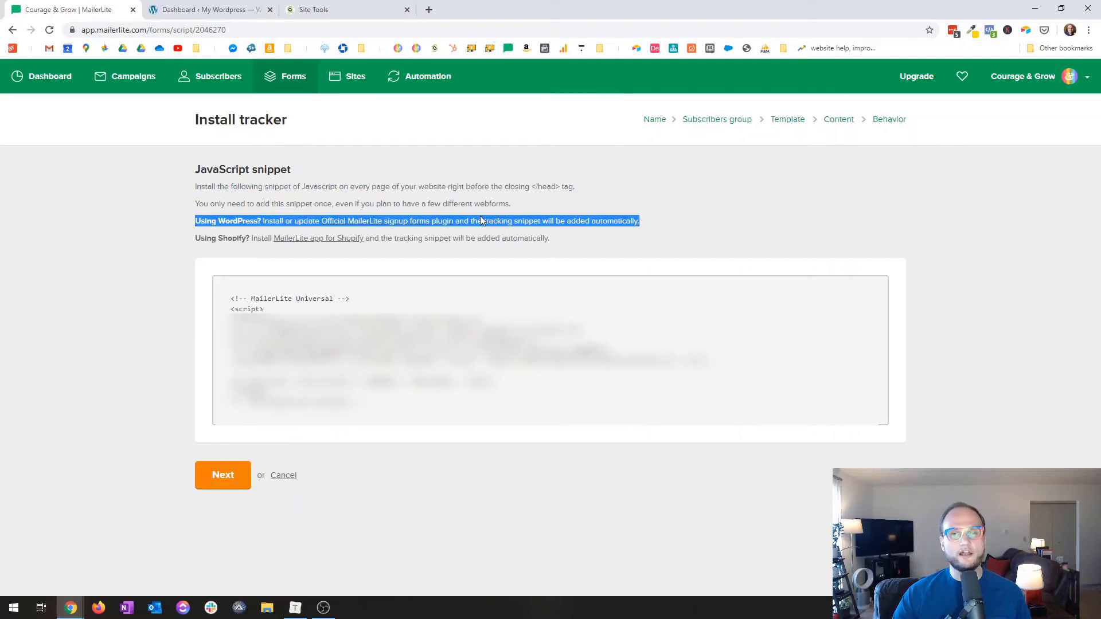
pyautogui.click(399, 230)
# Open the Official MailerLite Sign Up Forms plugin page on WordPress.org and download the plugin.
pyautogui.middleClick(354, 224)
pyautogui.click(191, 7)
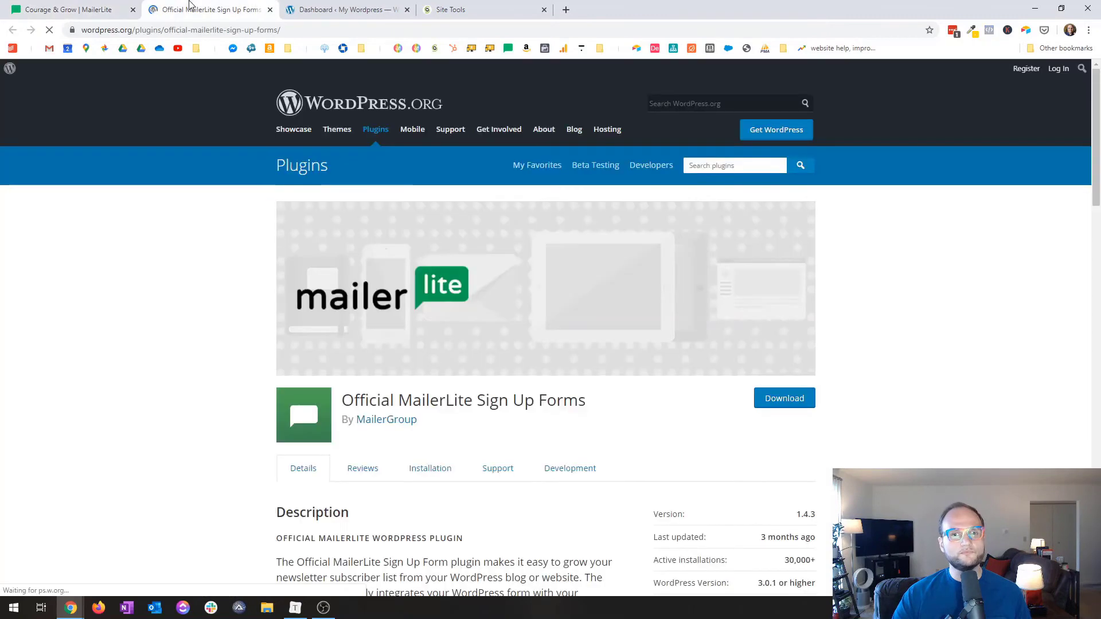
pyautogui.scroll(-2, 115, 239)
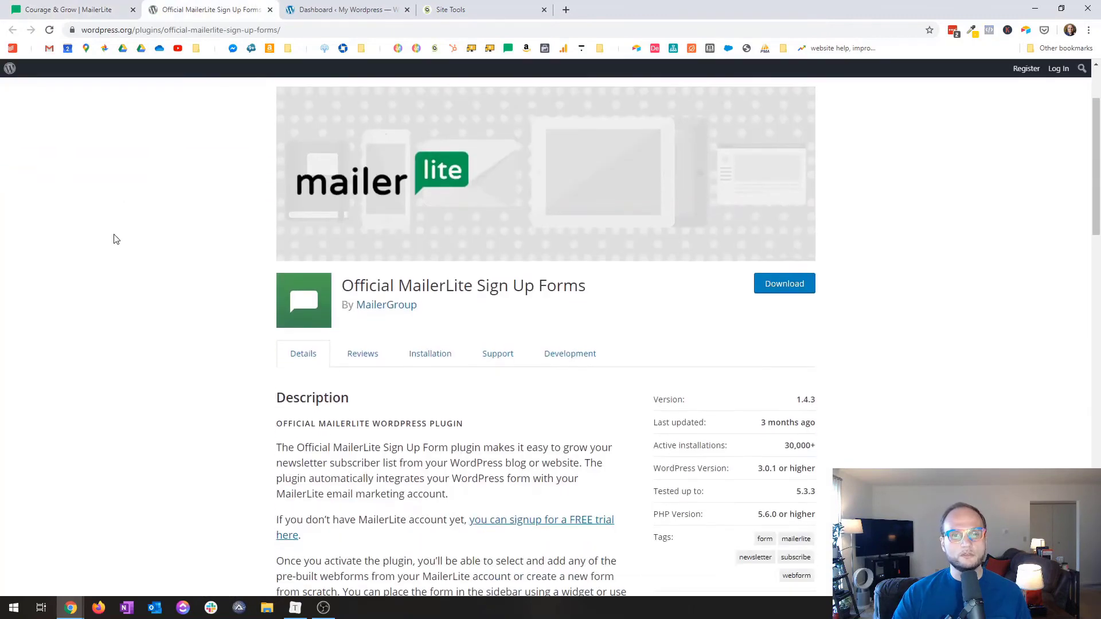
pyautogui.click(788, 286)
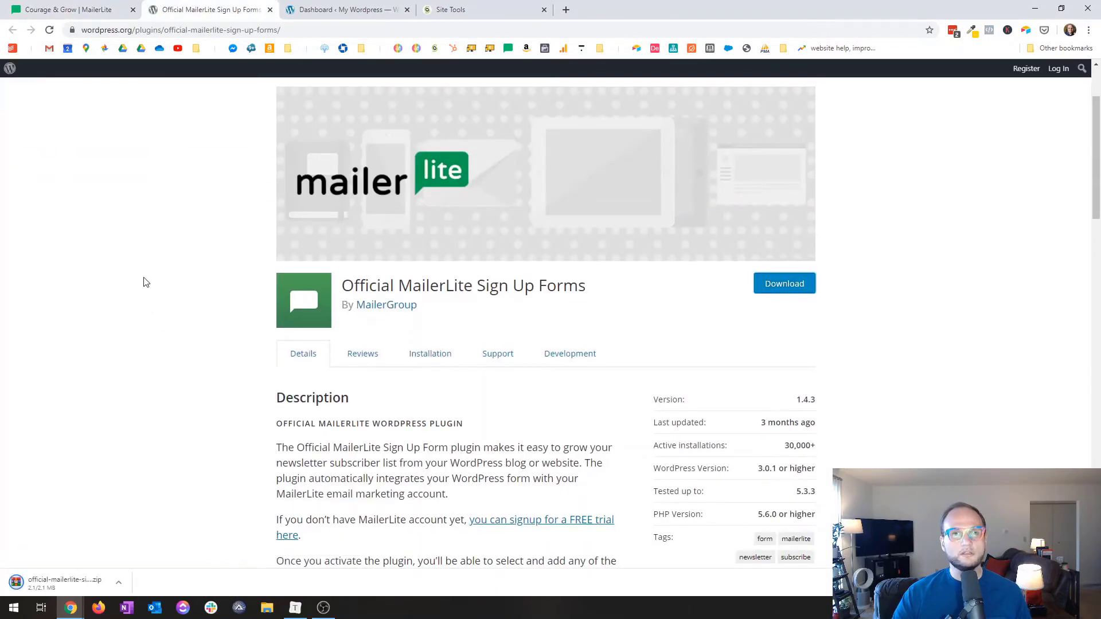
# Switch to the WordPress admin dashboard and open the form for uploading a new plugin.
pyautogui.click(344, 9)
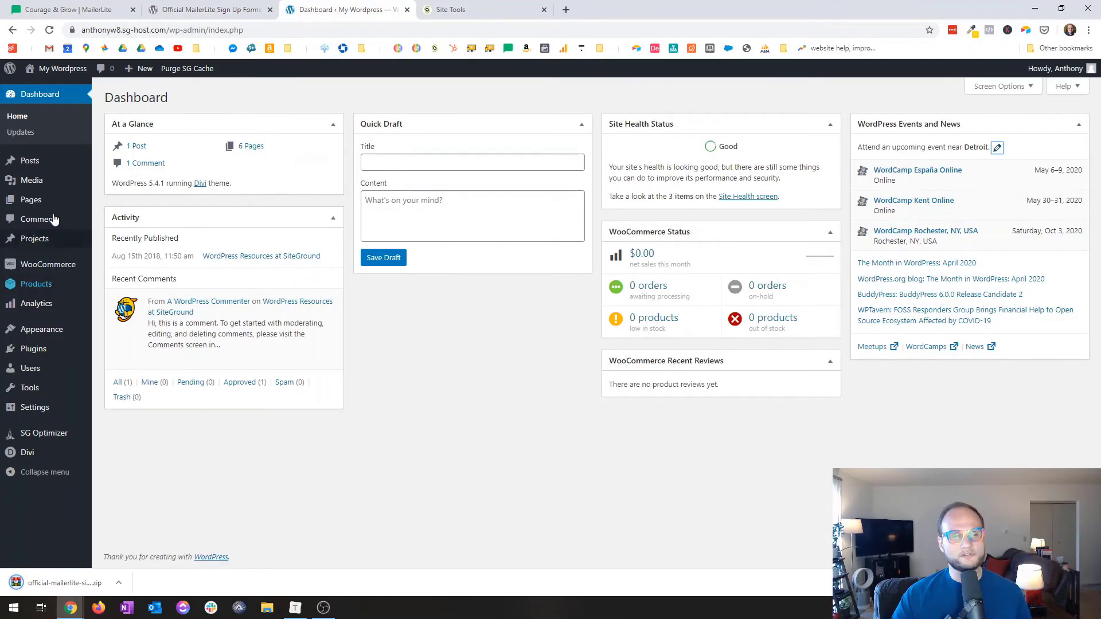
pyautogui.moveTo(38, 261)
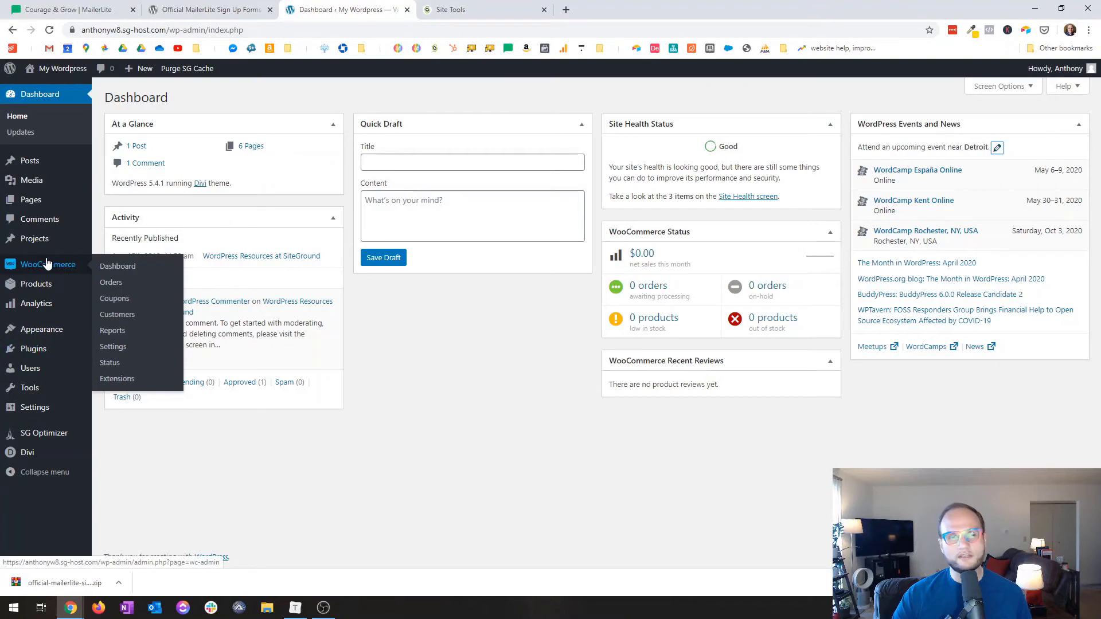
pyautogui.click(35, 352)
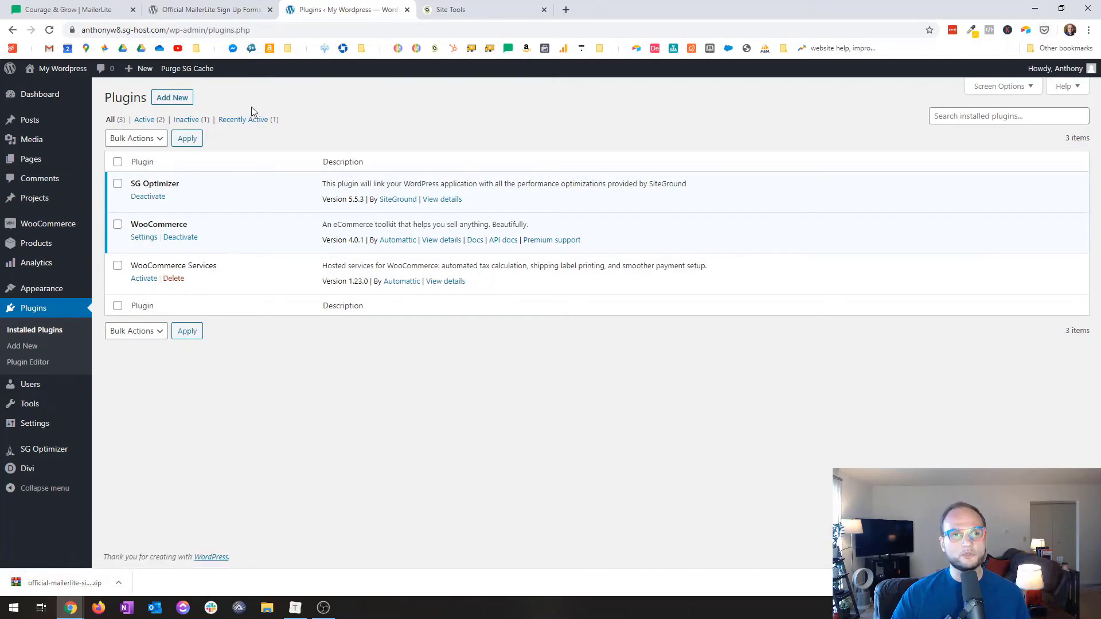
pyautogui.click(175, 98)
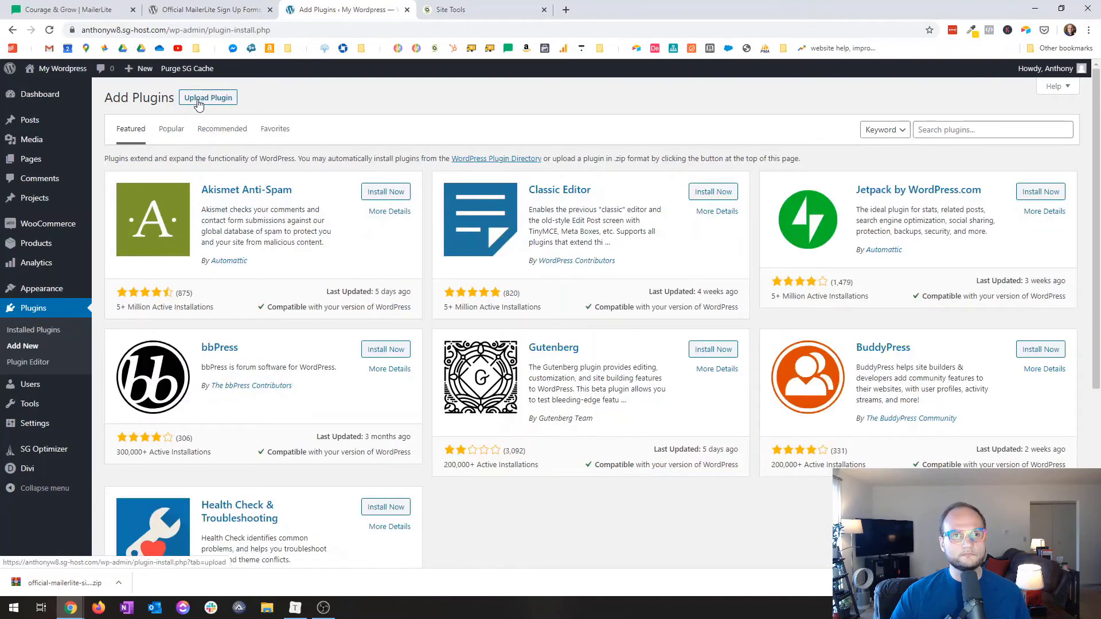
pyautogui.click(198, 101)
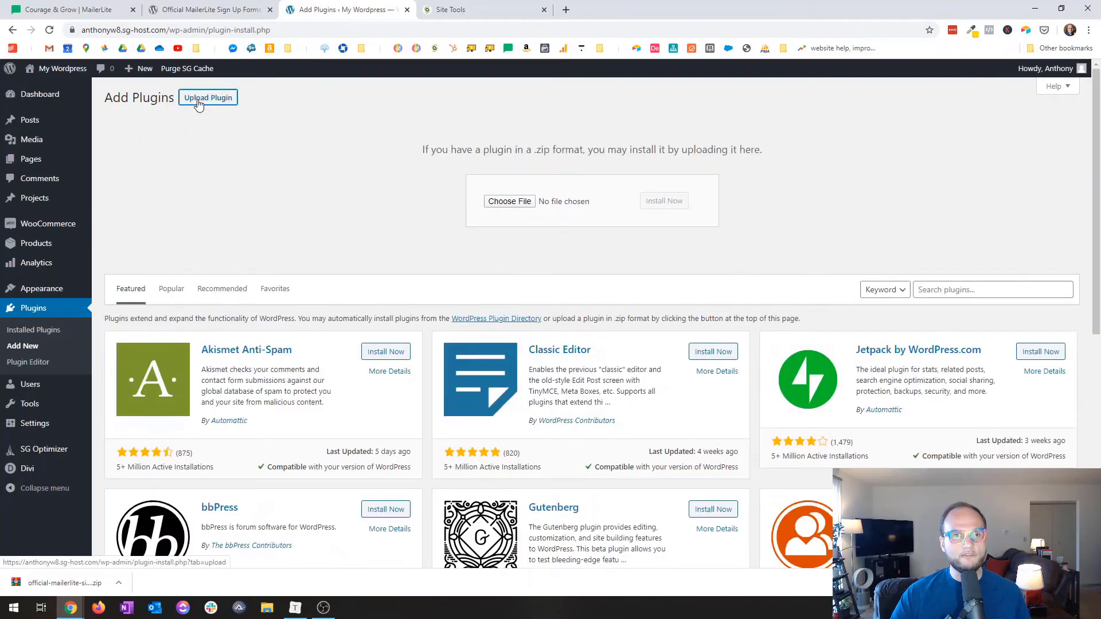
# Install the downloaded official-mailerlite-sign-up-forms.1.4.3 (1).zip plugin file and activate the plugin.
pyautogui.moveTo(51, 582); pyautogui.dragTo(522, 204)
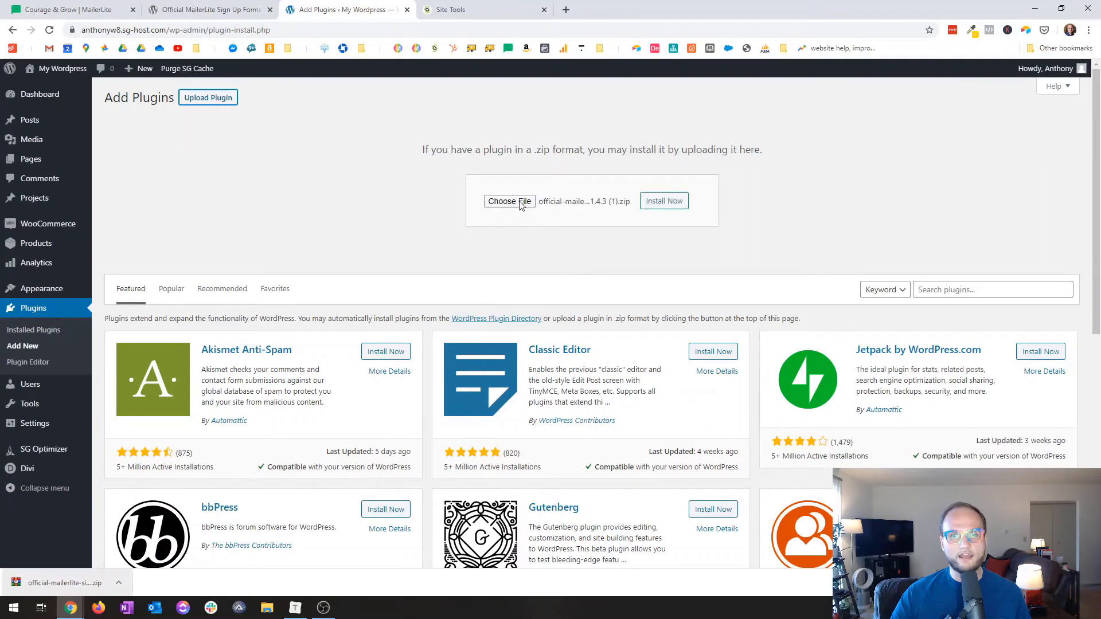
pyautogui.click(670, 207)
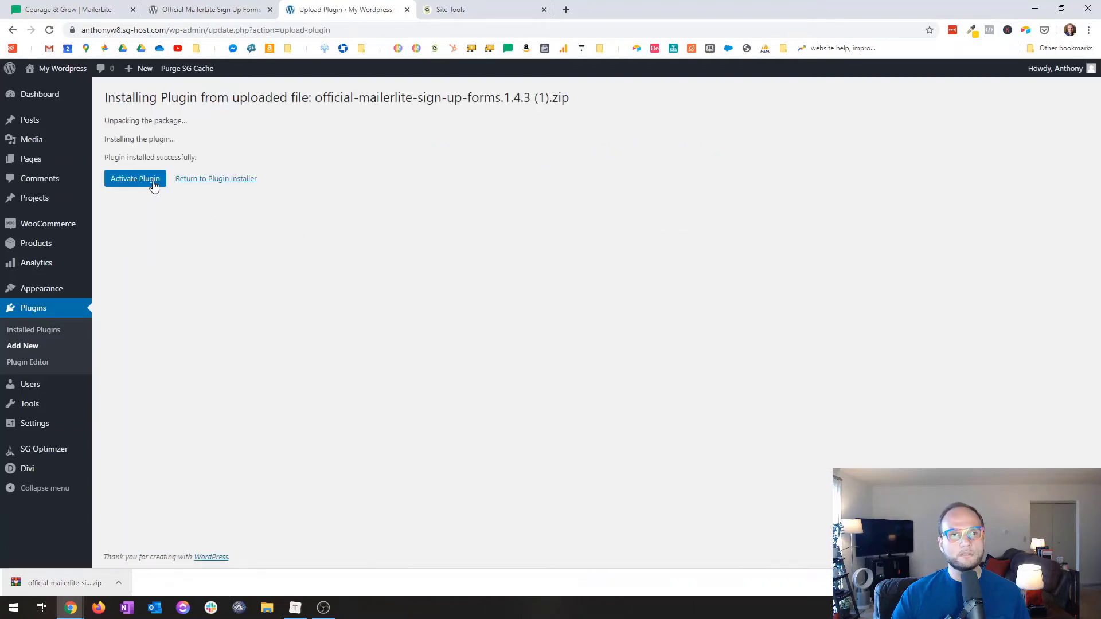
pyautogui.click(153, 182)
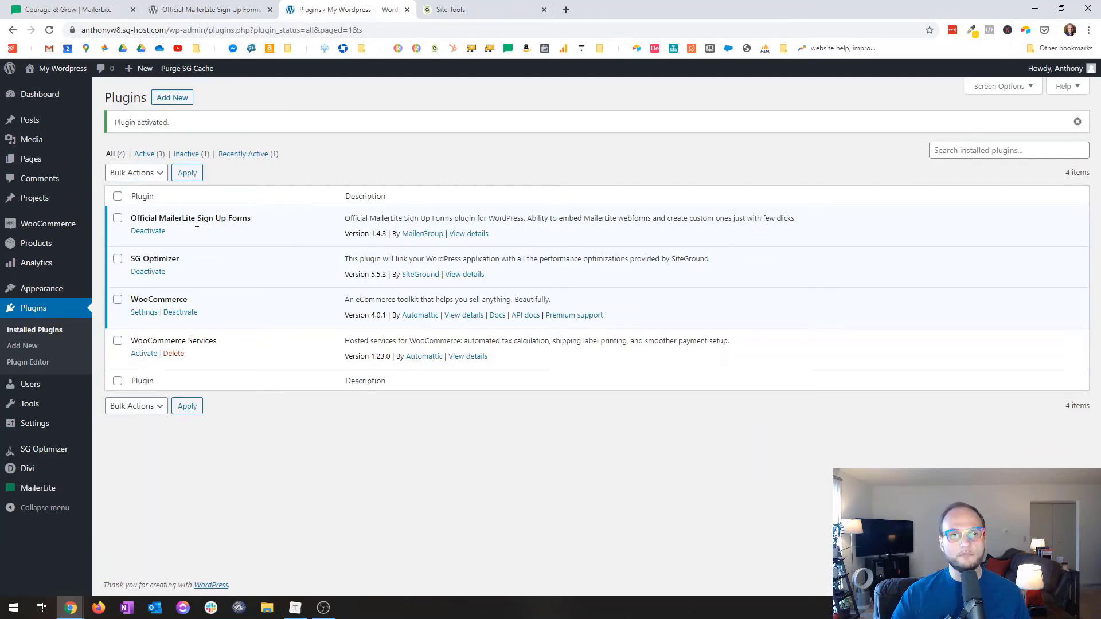
# Open the MailerLite plugin settings in WordPress, then copy the API key from MailerLite's Developer API integration.
pyautogui.moveTo(38, 490)
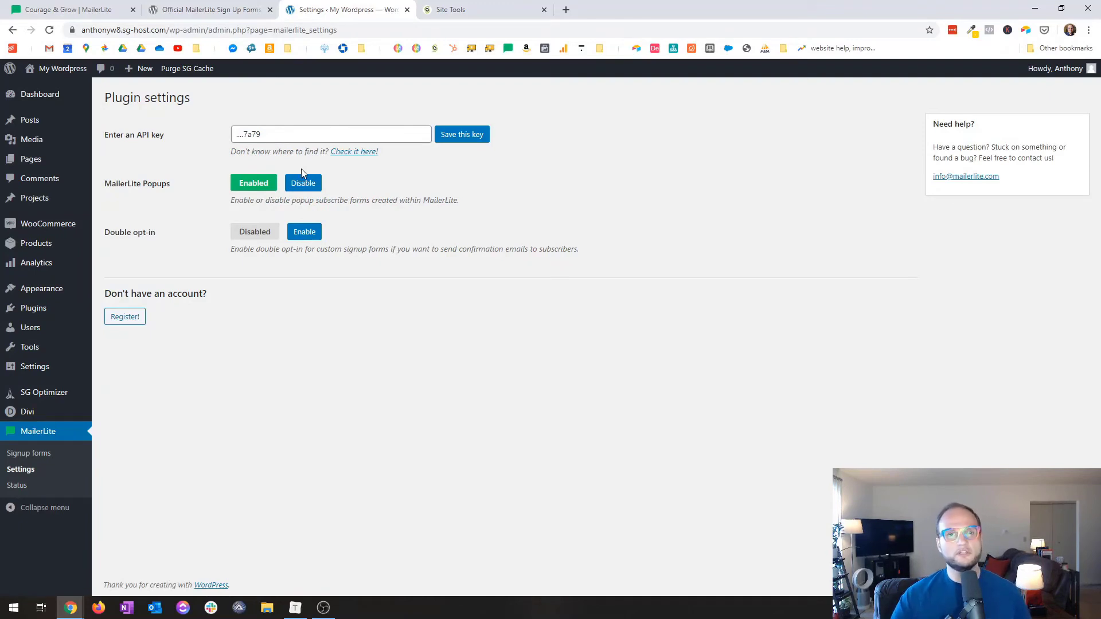
pyautogui.doubleClick(260, 134)
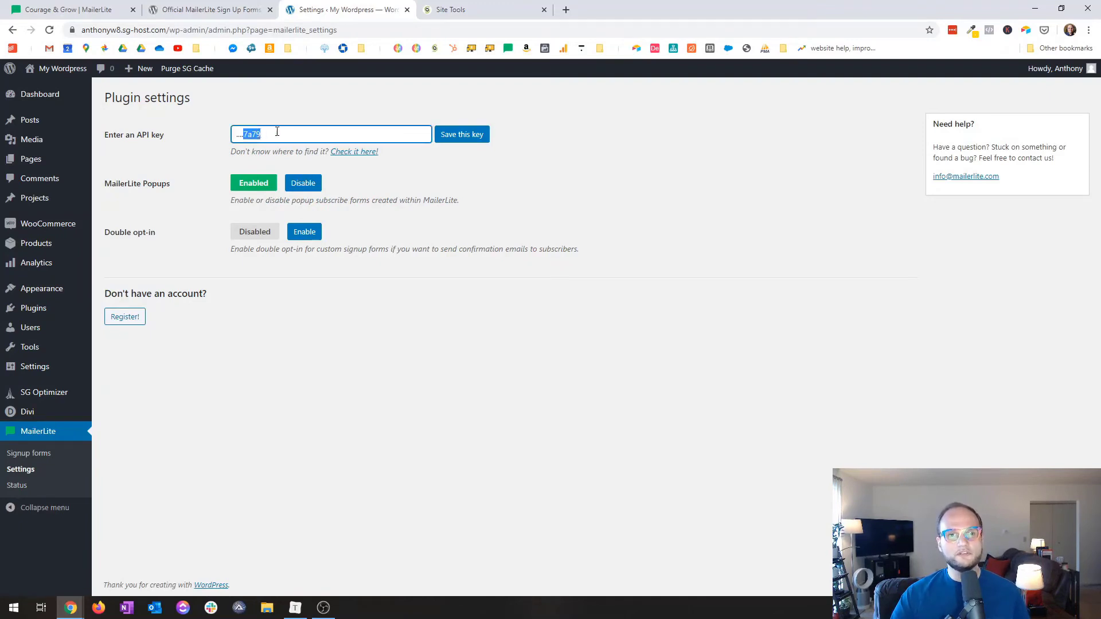
pyautogui.click(87, 7)
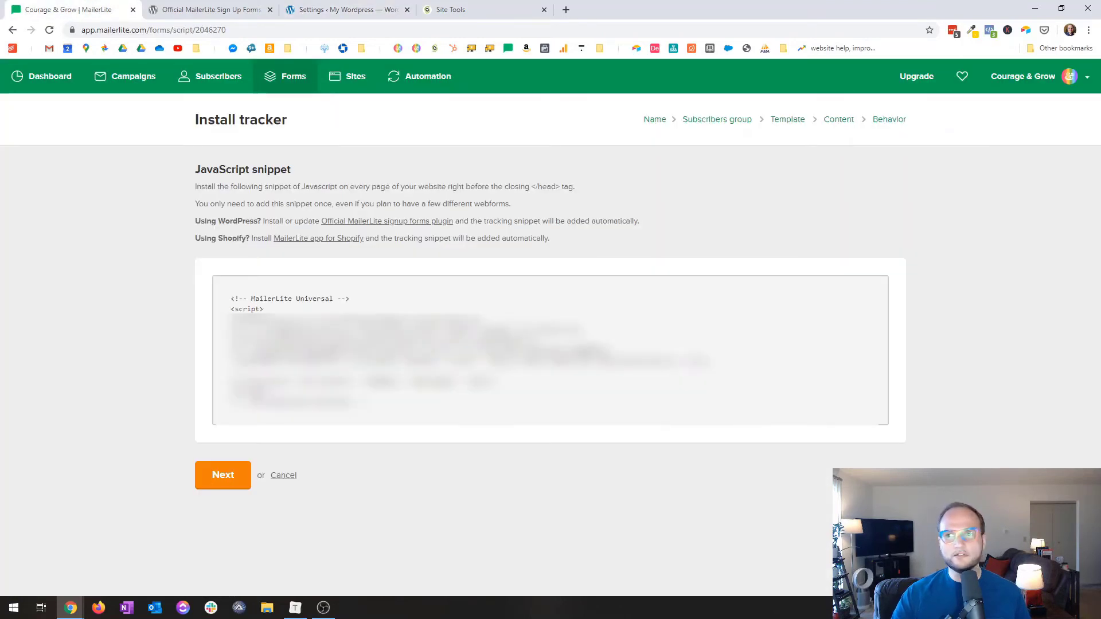
pyautogui.click(1035, 77)
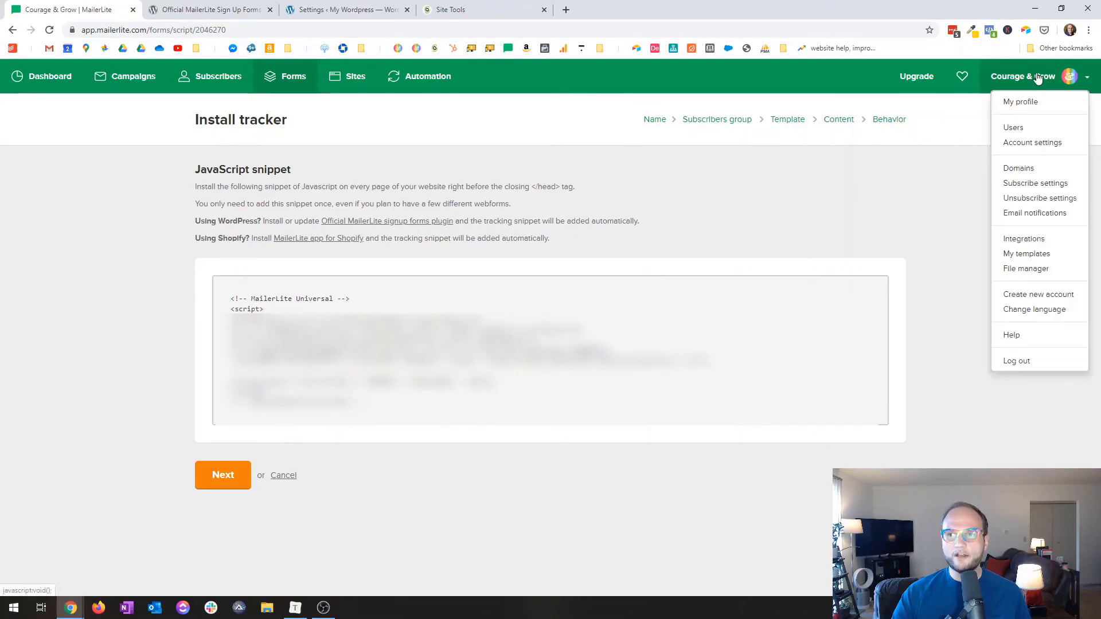
pyautogui.click(1024, 238)
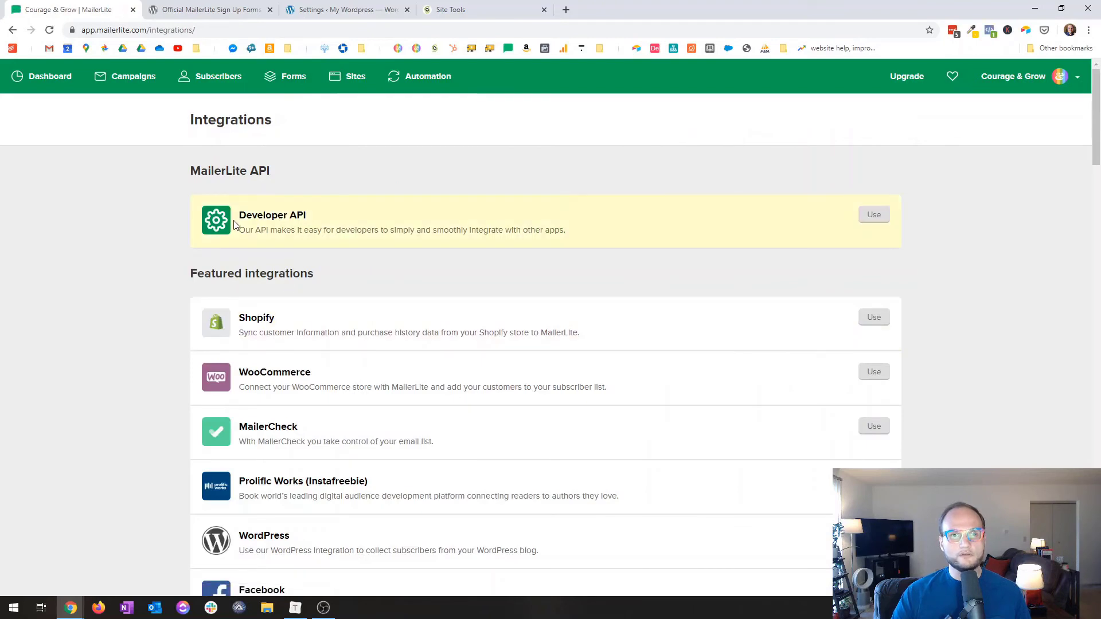
pyautogui.click(880, 222)
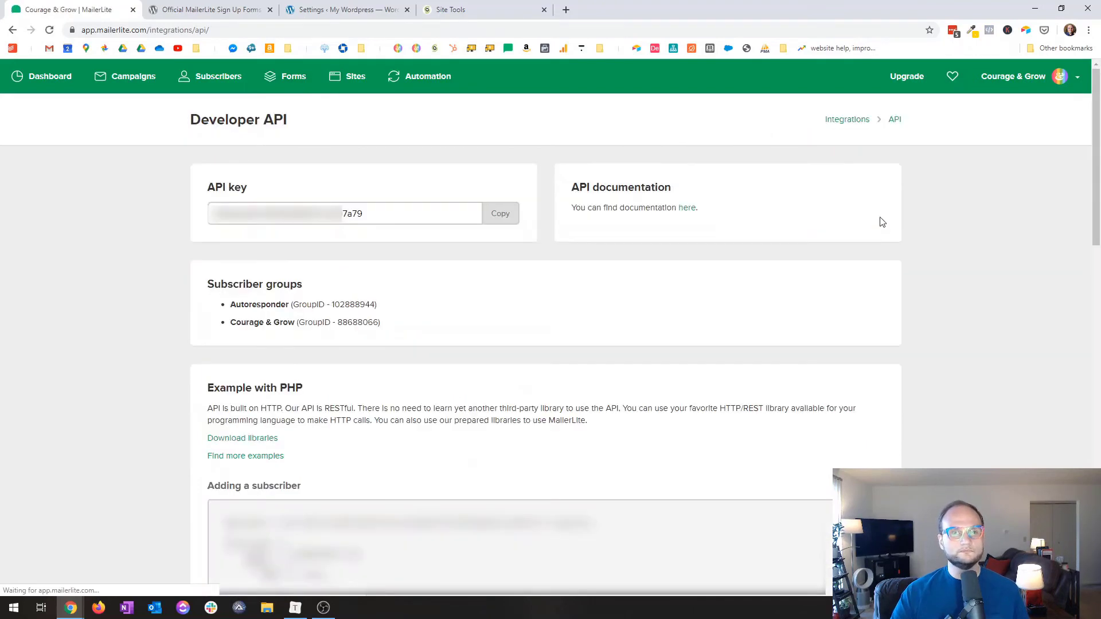
pyautogui.click(501, 221)
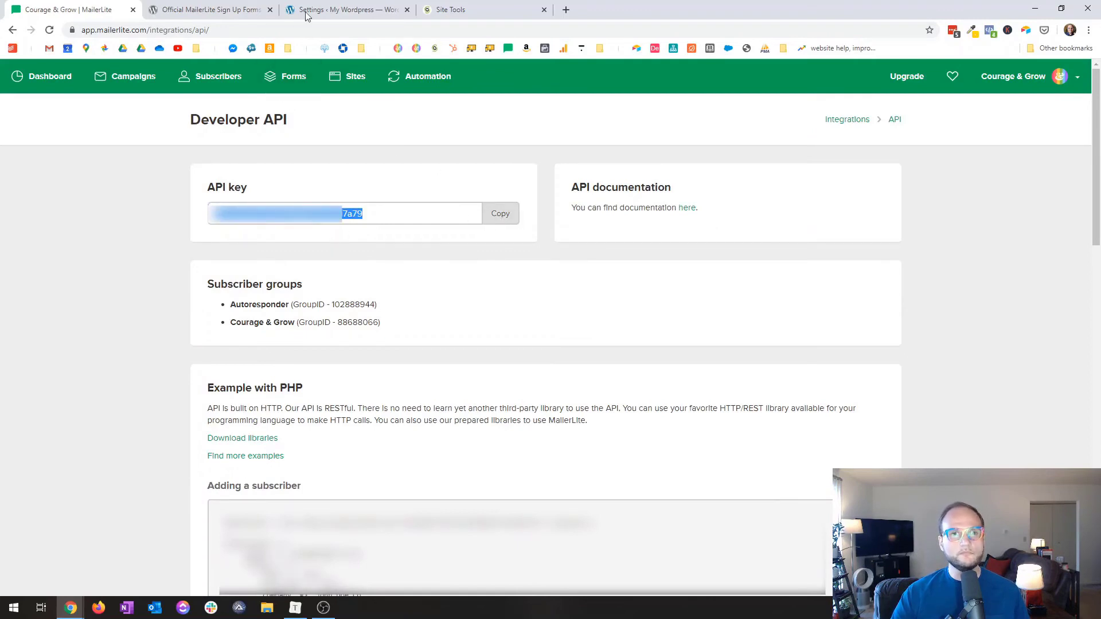
# Return to the WordPress plugin settings and save the MailerLite API key.
pyautogui.click(338, 9)
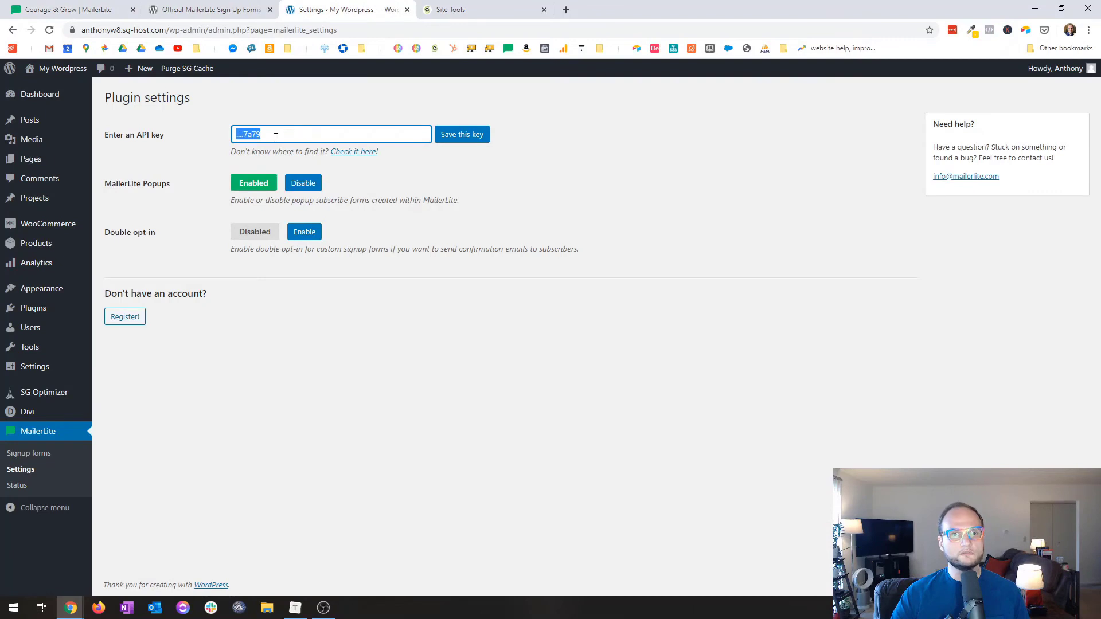
pyautogui.click(275, 370)
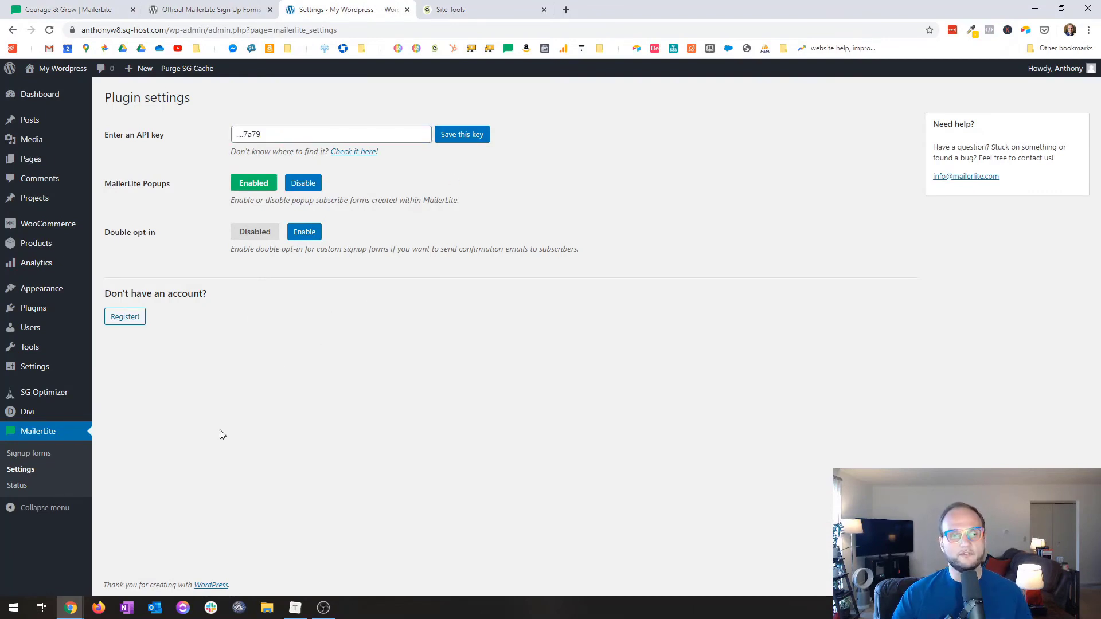
pyautogui.click(472, 141)
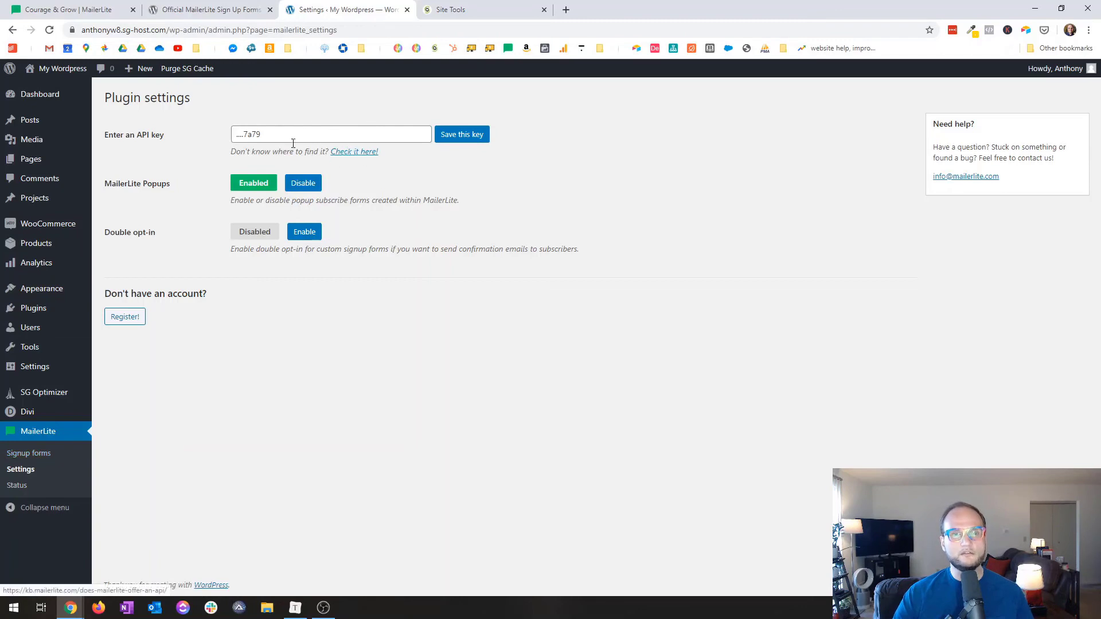
# Complete the tracker installation step for the Sample form in MailerLite and set the form's status to active.
pyautogui.click(69, 9)
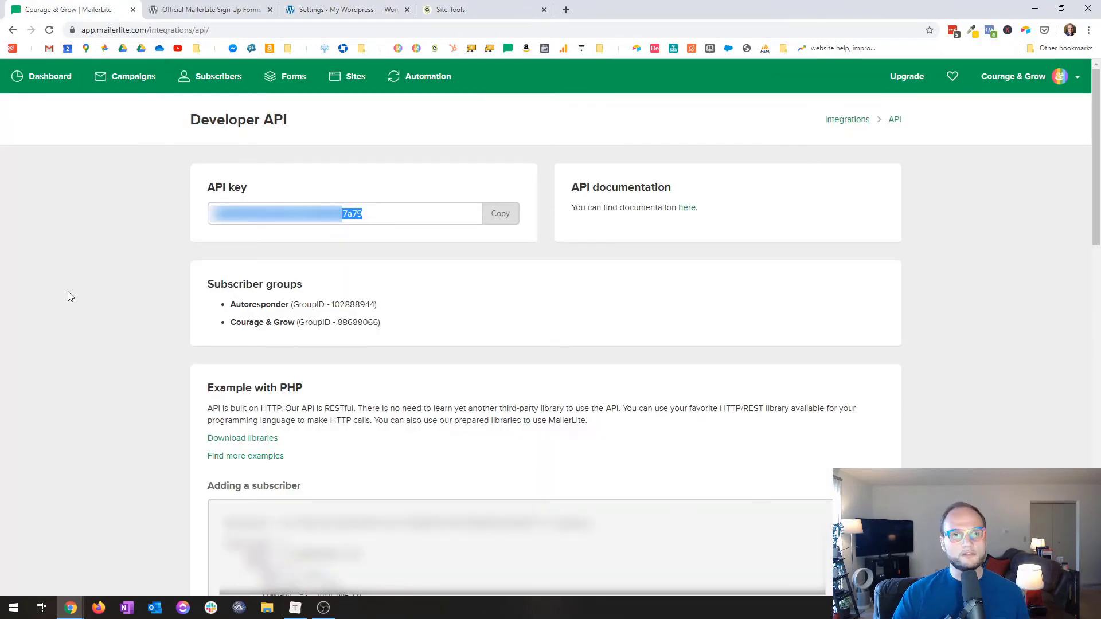
pyautogui.scroll(-3, 67, 261)
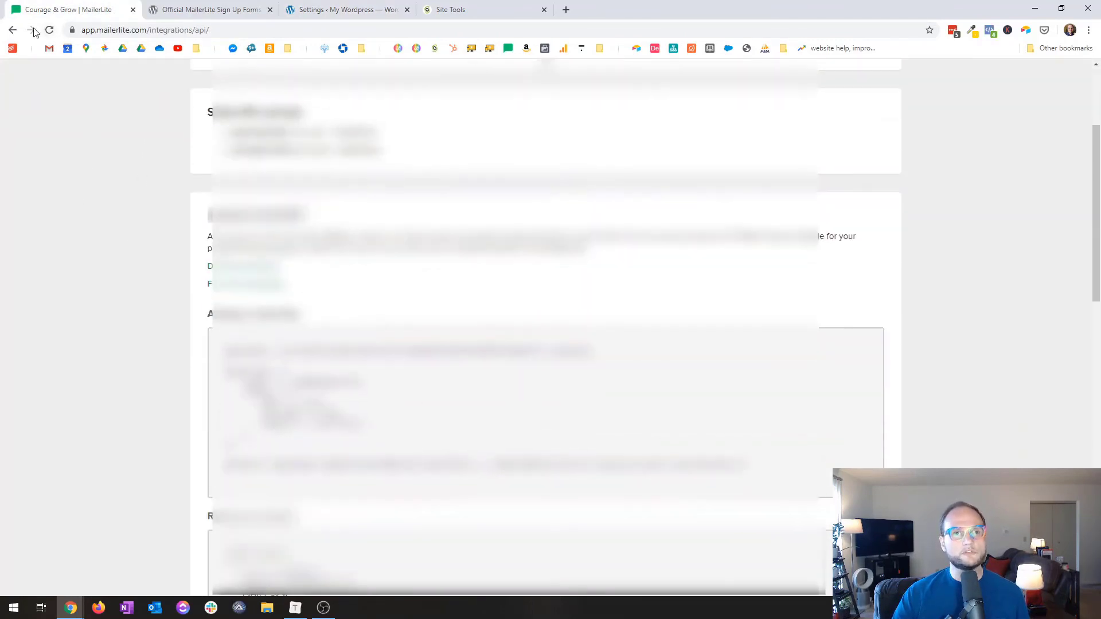
pyautogui.scroll(-5, 57, 110)
pyautogui.click(13, 30)
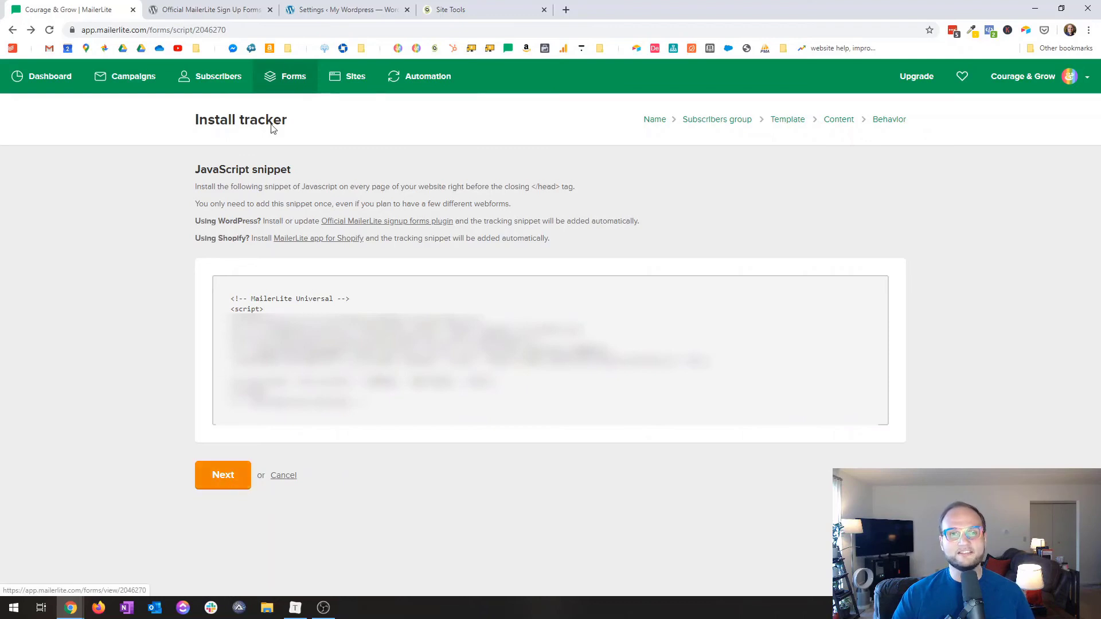
pyautogui.click(230, 479)
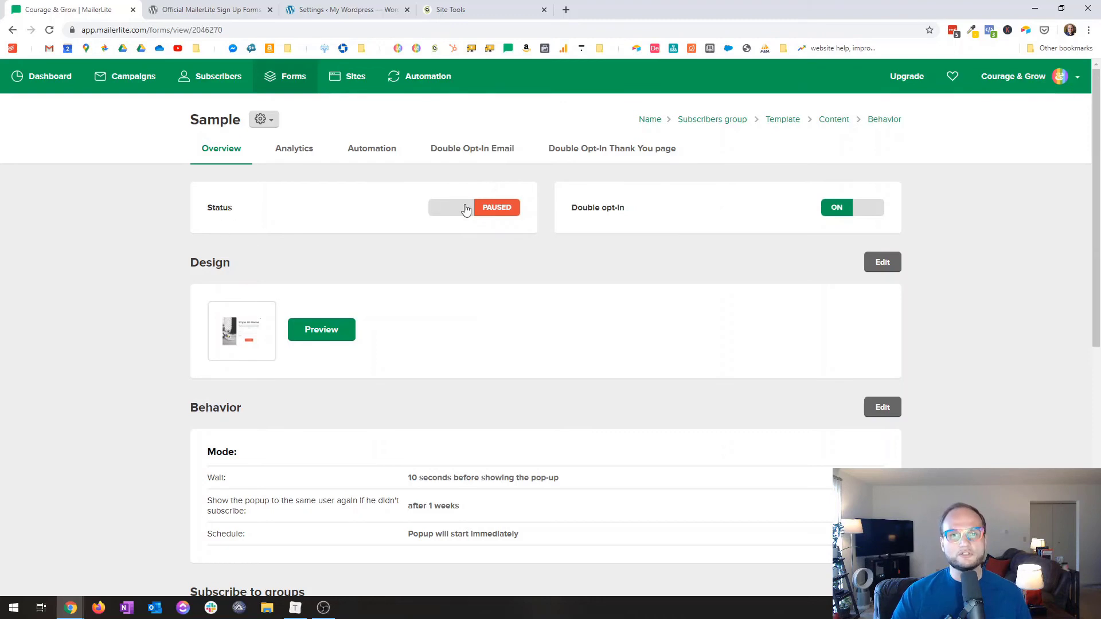
pyautogui.click(477, 213)
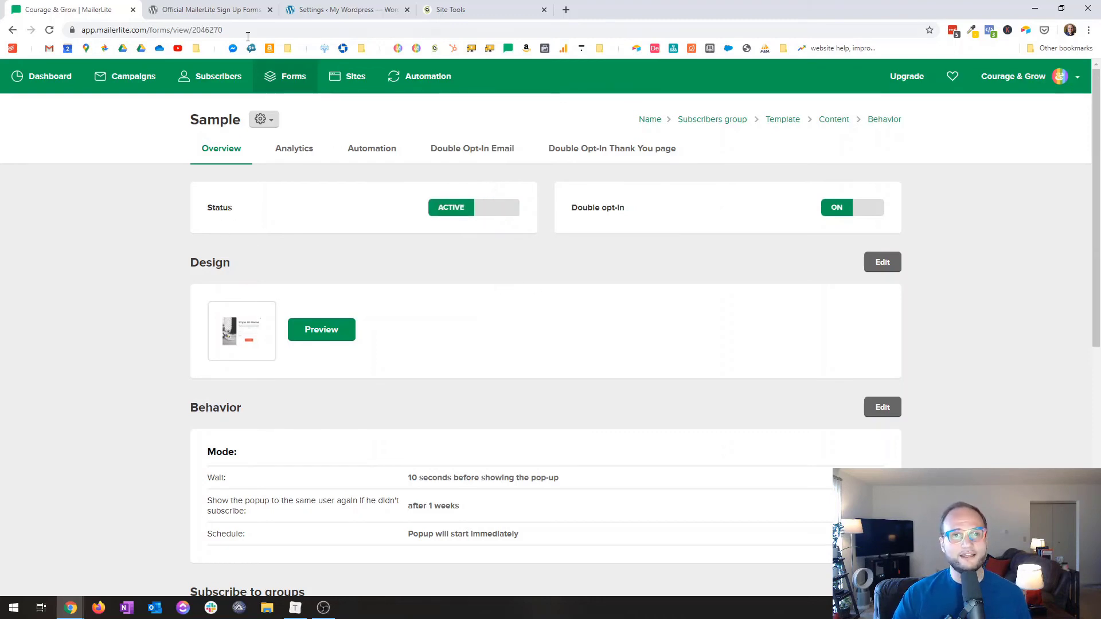
# Return to WordPress and copy the link address of the published Sample page from the pages list.
pyautogui.click(216, 13)
pyautogui.click(343, 8)
pyautogui.moveTo(69, 236)
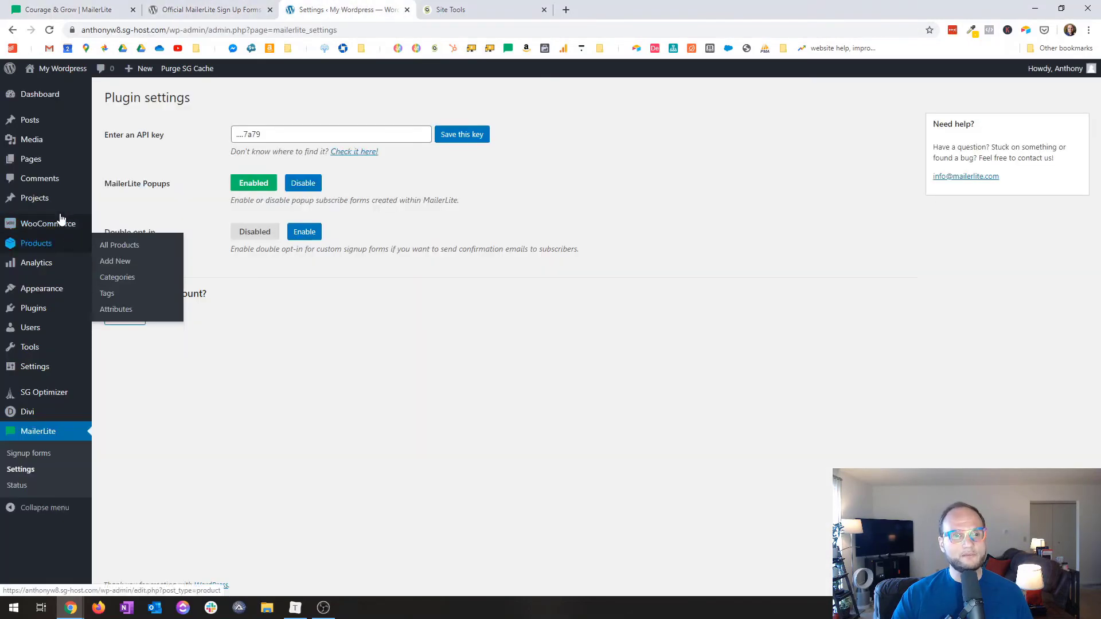
pyautogui.moveTo(47, 171)
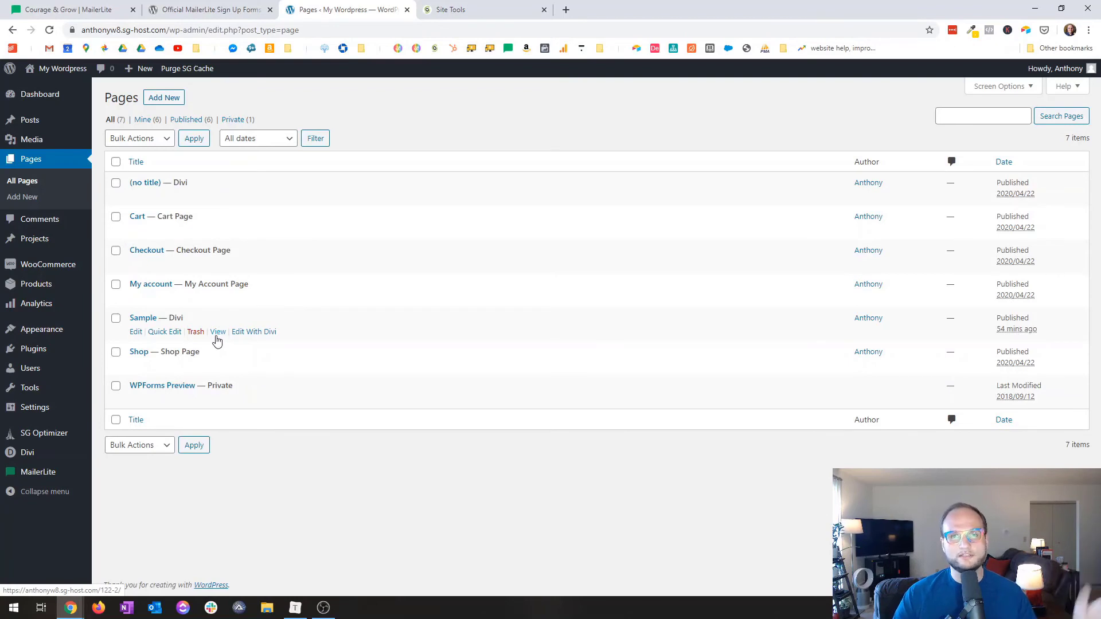
pyautogui.rightClick(220, 335)
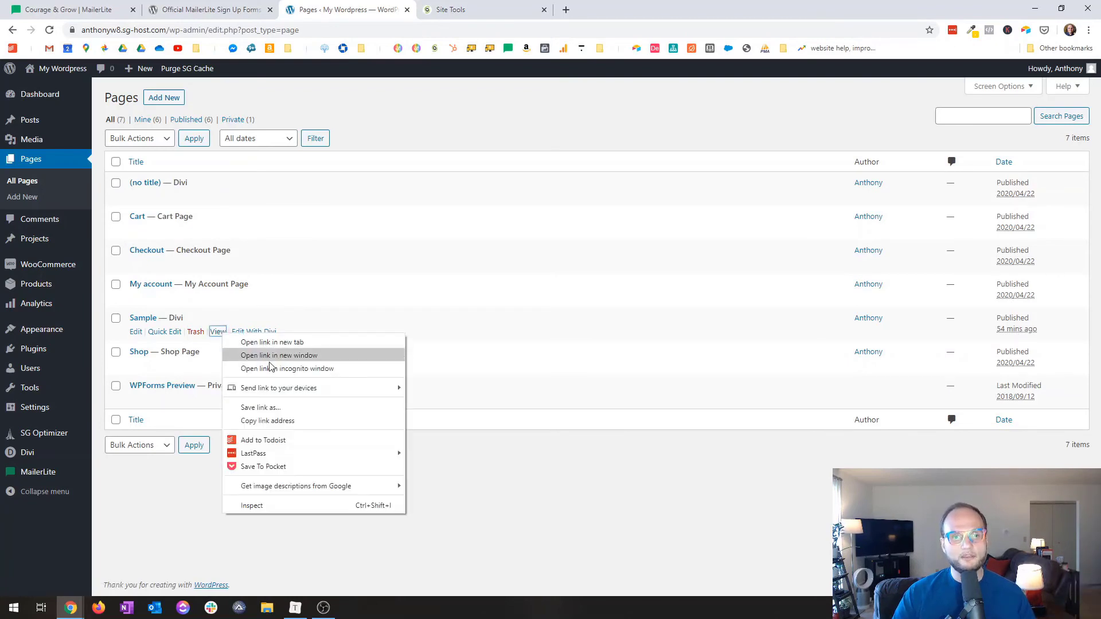
pyautogui.click(268, 420)
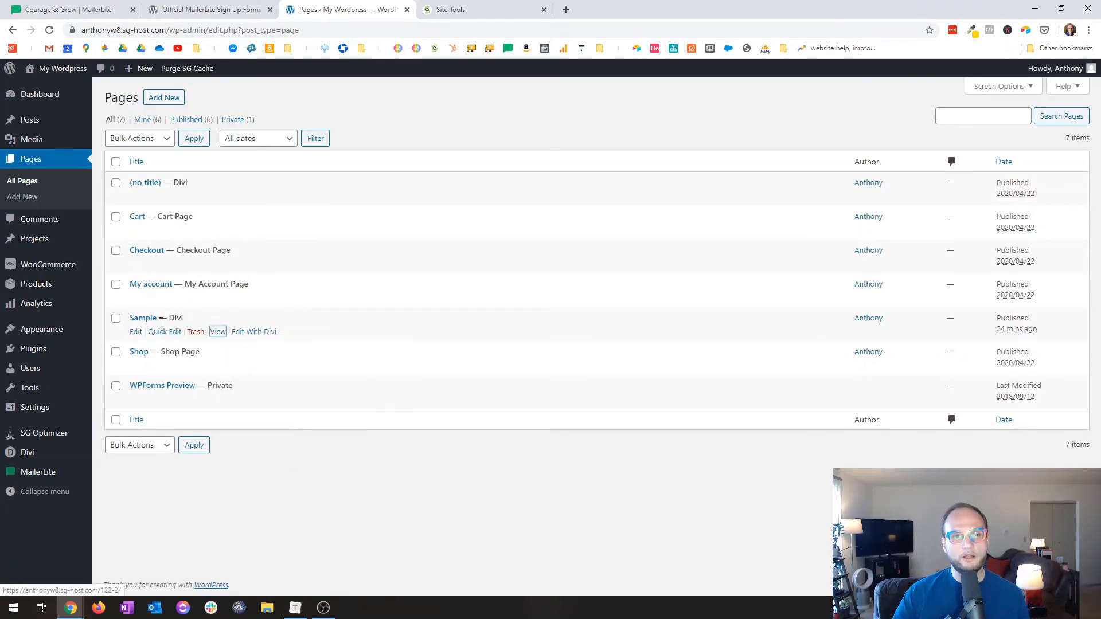
# Open the copied Sample page address in an incognito window and browse the page to check for the pop-up.
pyautogui.hotkey('ctrl', 'shift', 'n')
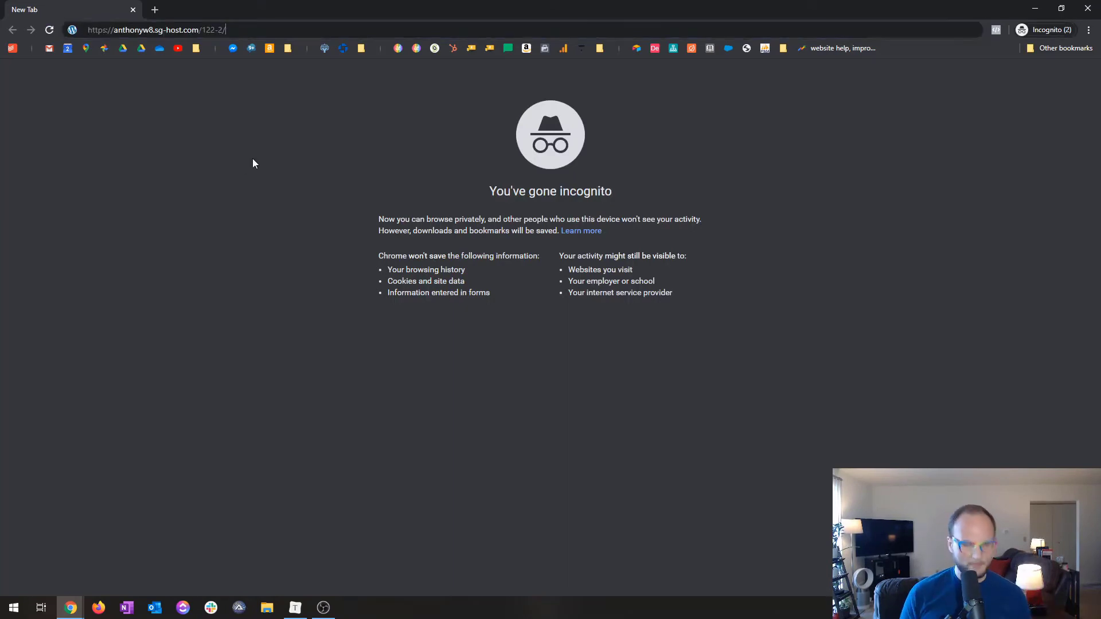
pyautogui.hotkey('ctrl', 'v')
pyautogui.press('Return')
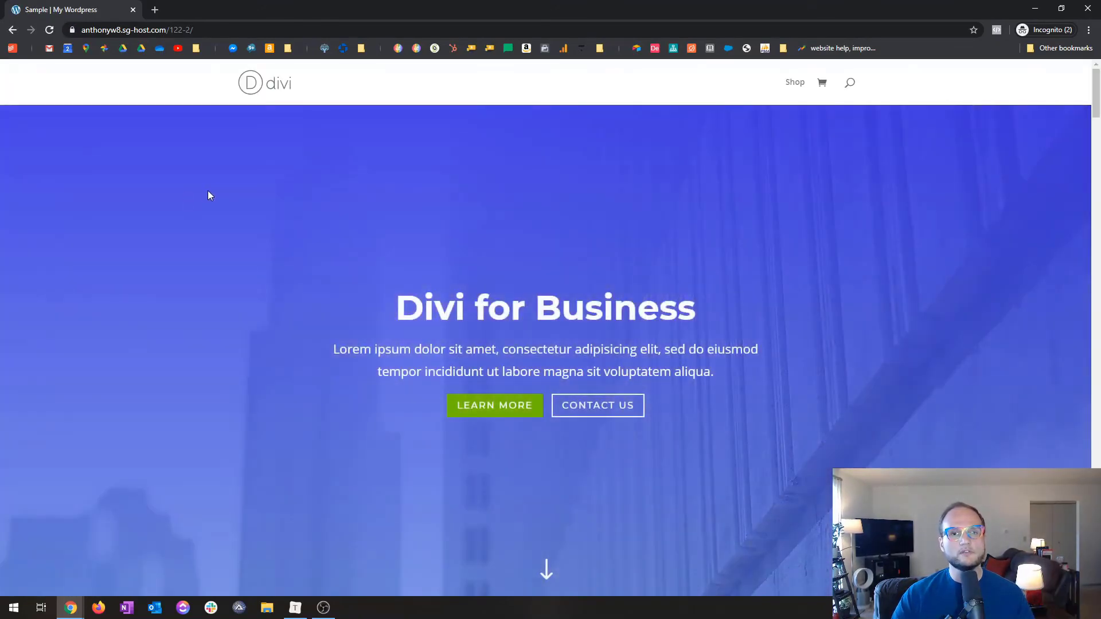
pyautogui.scroll(-15, 219, 212)
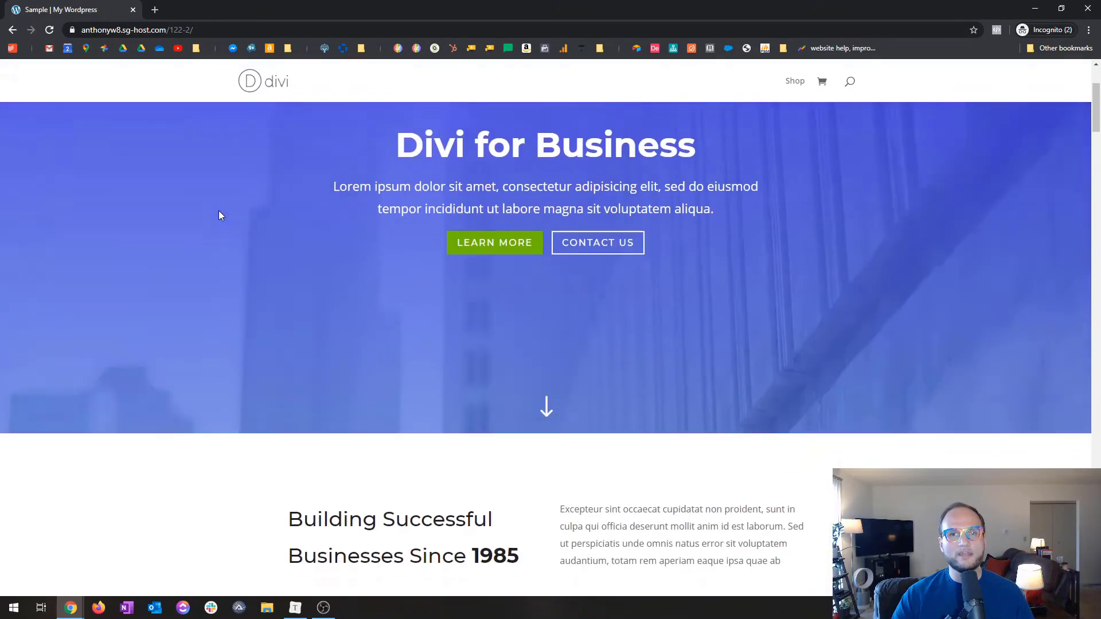
# Browse further down the Sample page to check the pop-up form and its email field.
pyautogui.scroll(-9, 219, 215)
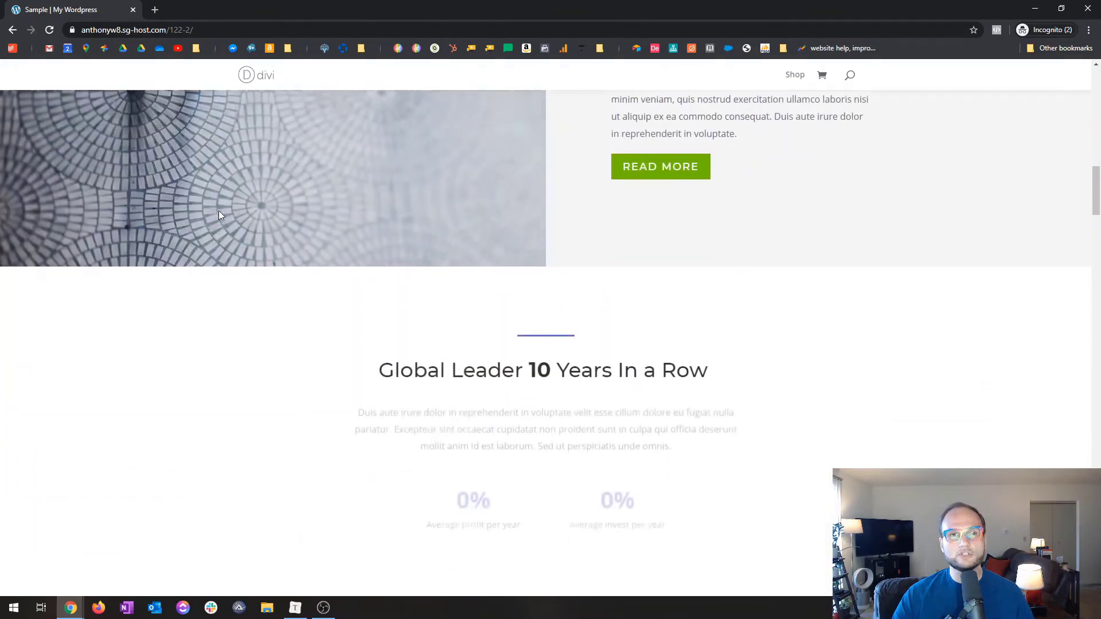
pyautogui.scroll(-12, 221, 215)
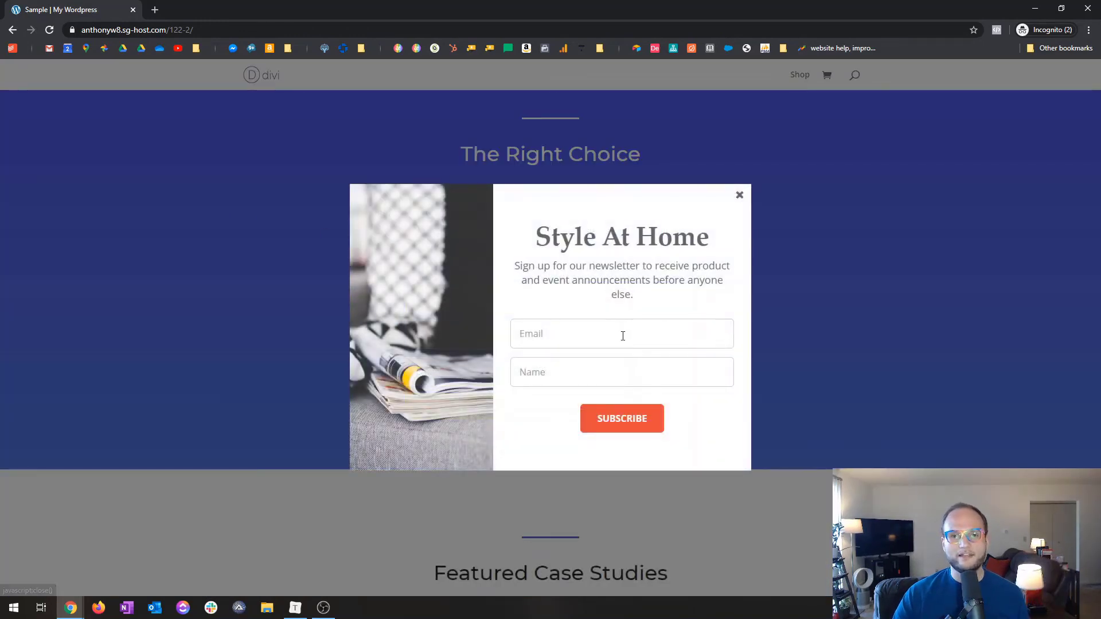
pyautogui.click(602, 331)
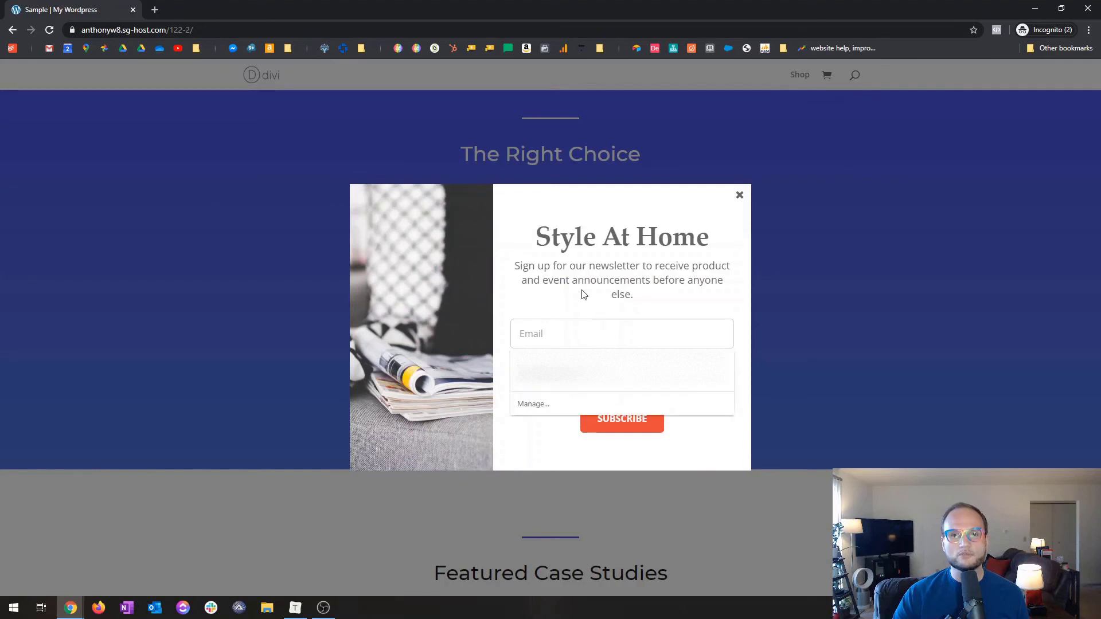
pyautogui.click(564, 266)
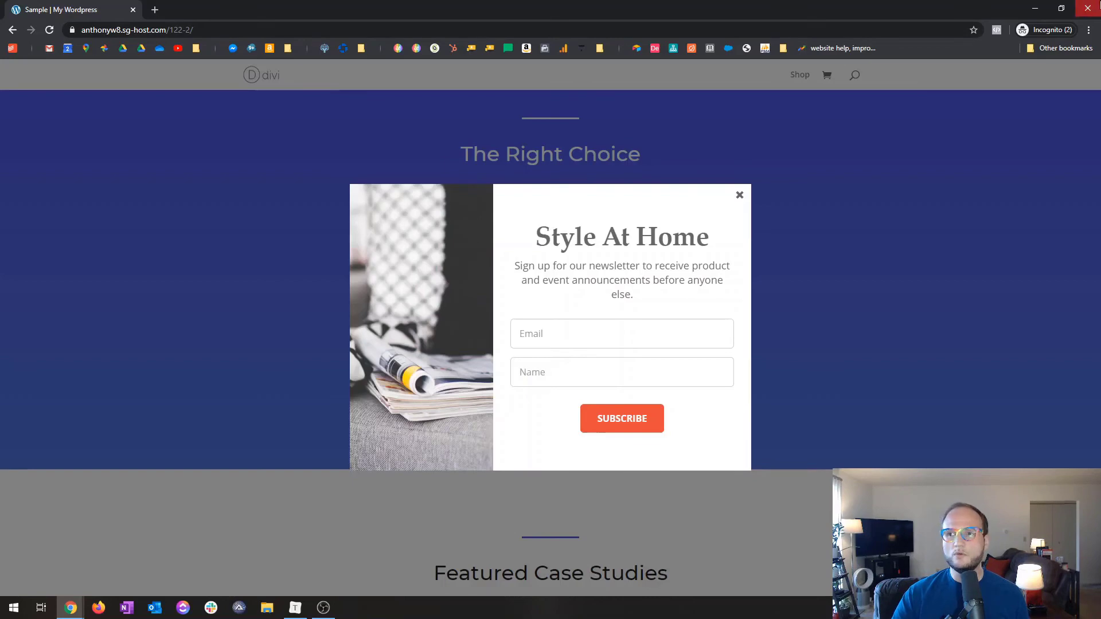
# Close the incognito window and load the Sample page again in a fresh one to retest the pop-up.
pyautogui.click(1088, 8)
pyautogui.hotkey('ctrl', 'shift', 'n')
pyautogui.hotkey('ctrl', 'v')
pyautogui.press('Return')
pyautogui.scroll(-15, 442, 298)
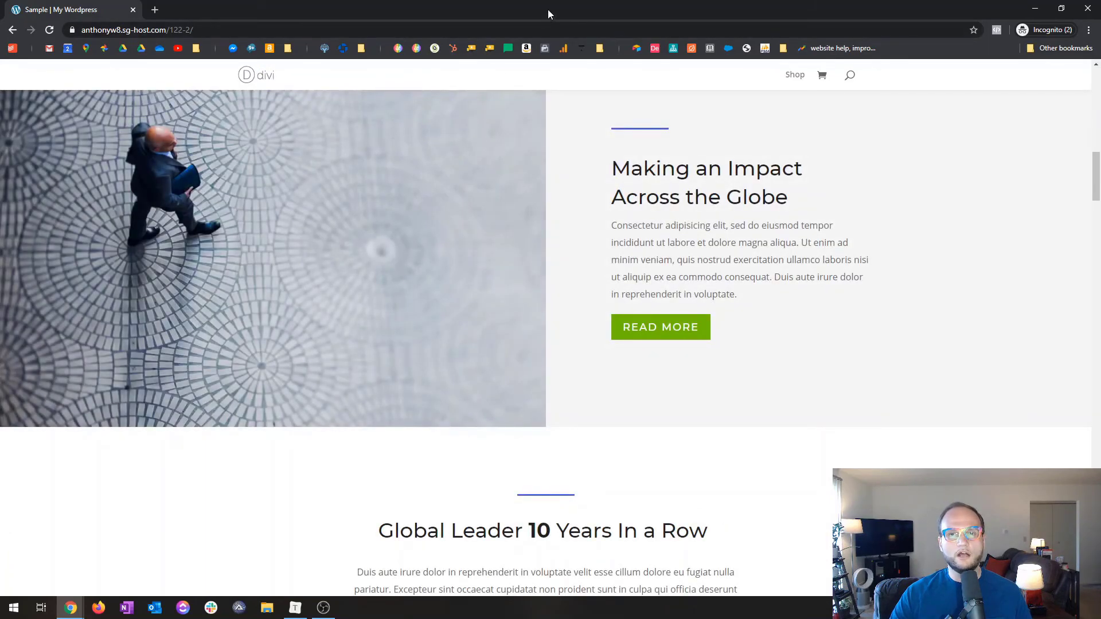
# Copy the Sample page's address and check the rest of the page for the pop-up before closing the incognito window.
pyautogui.click(544, 30)
pyautogui.hotkey('ctrl', 'c')
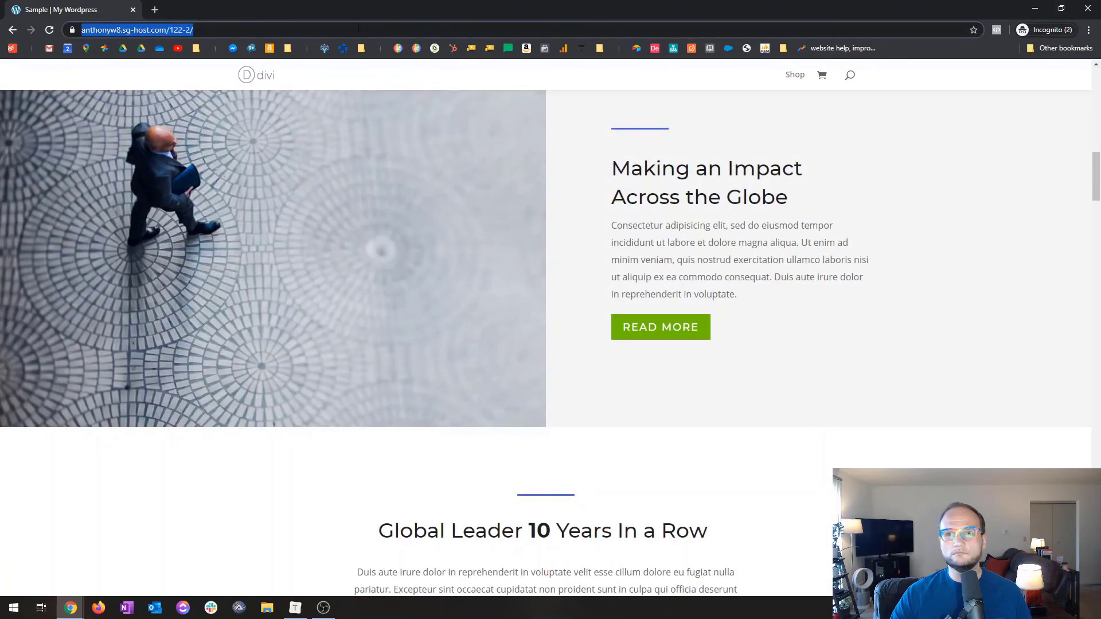
pyautogui.scroll(-10, 208, 156)
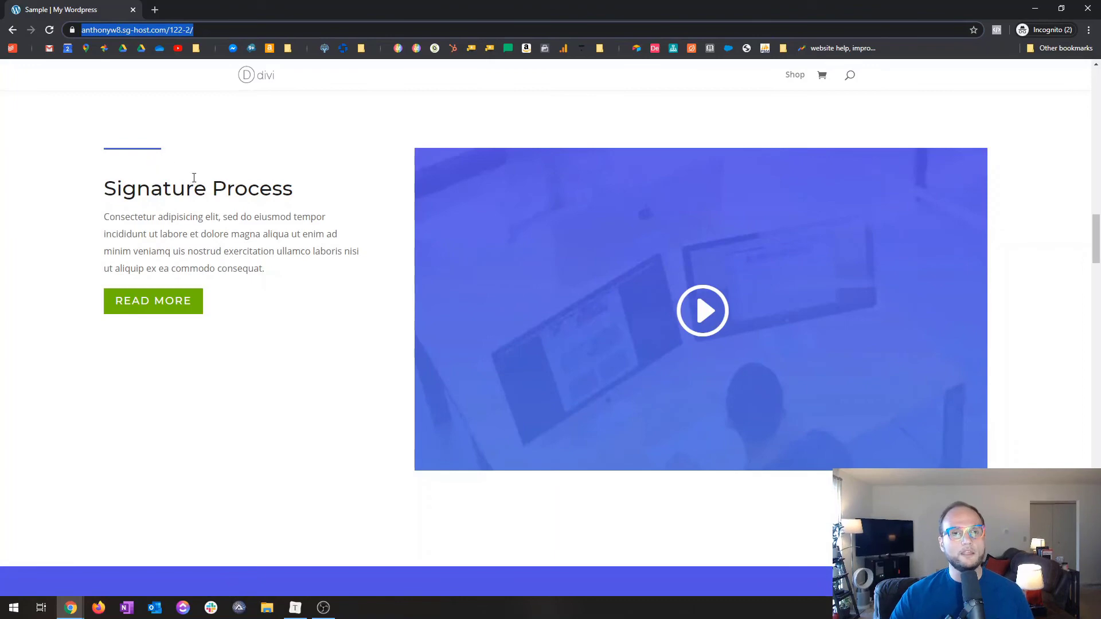
pyautogui.scroll(-9, 339, 197)
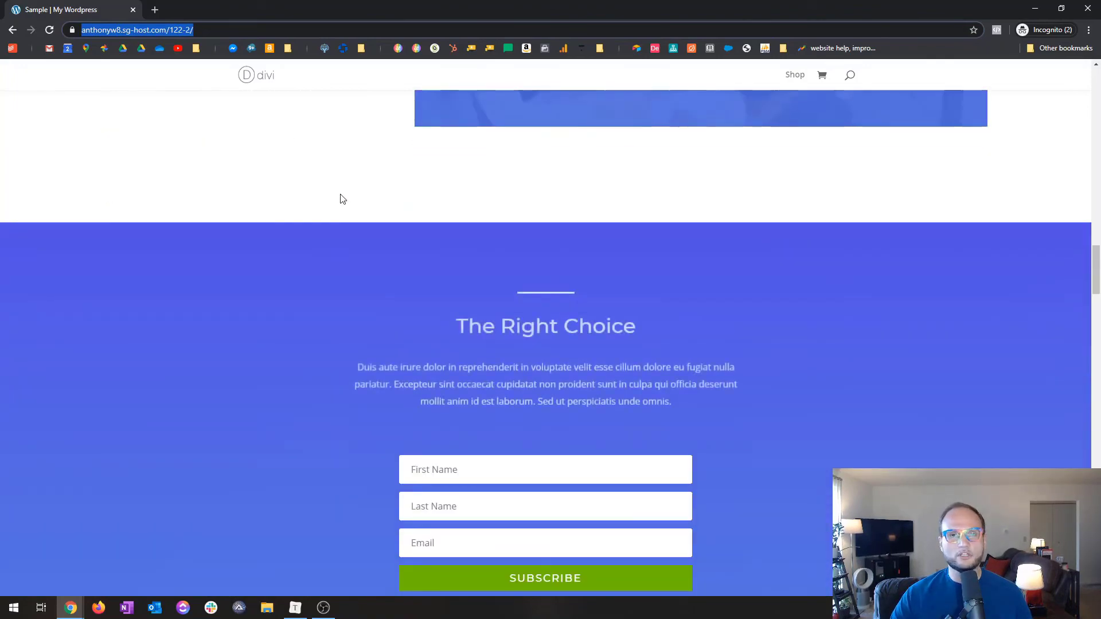
pyautogui.scroll(-12, 484, 183)
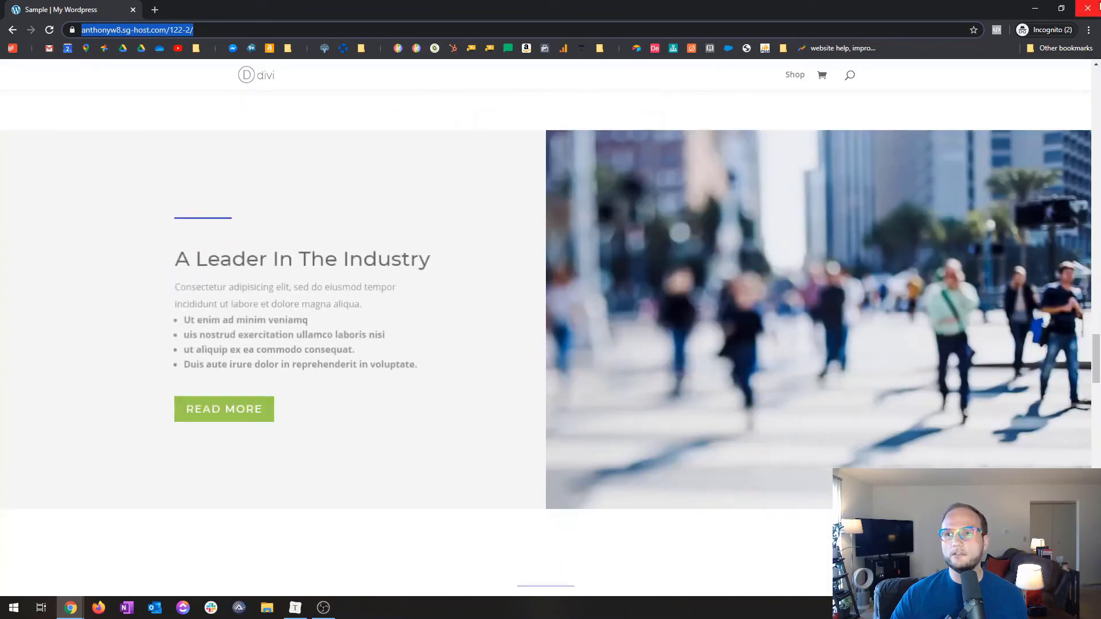
pyautogui.click(1087, 8)
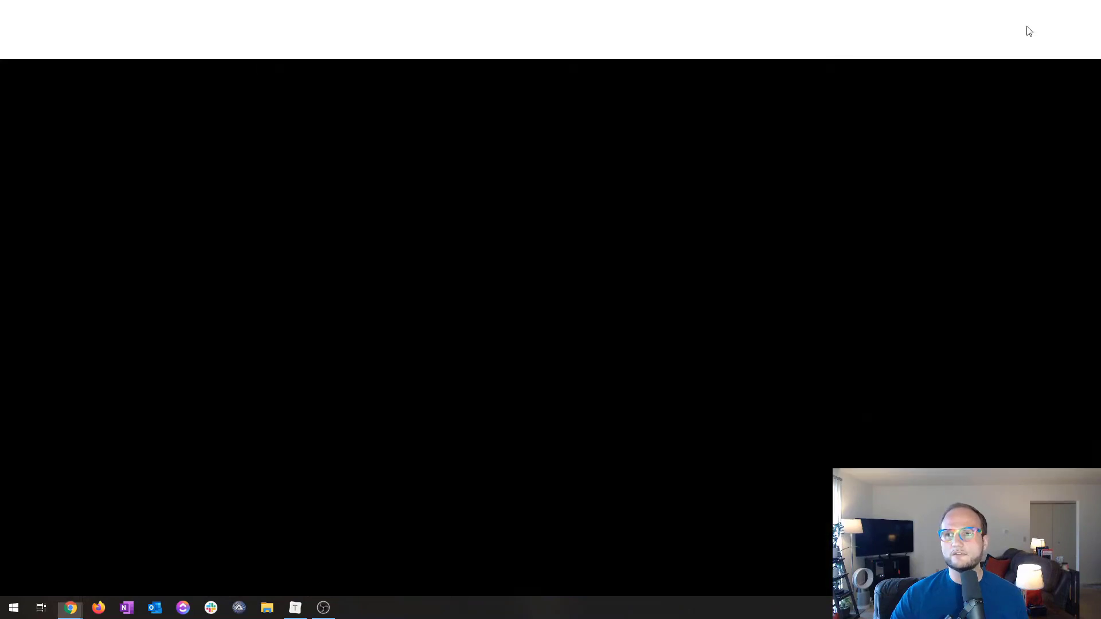
# Switch to Firefox, open the copied Sample page address to check for the pop-up, and close the browser window.
pyautogui.click(98, 607)
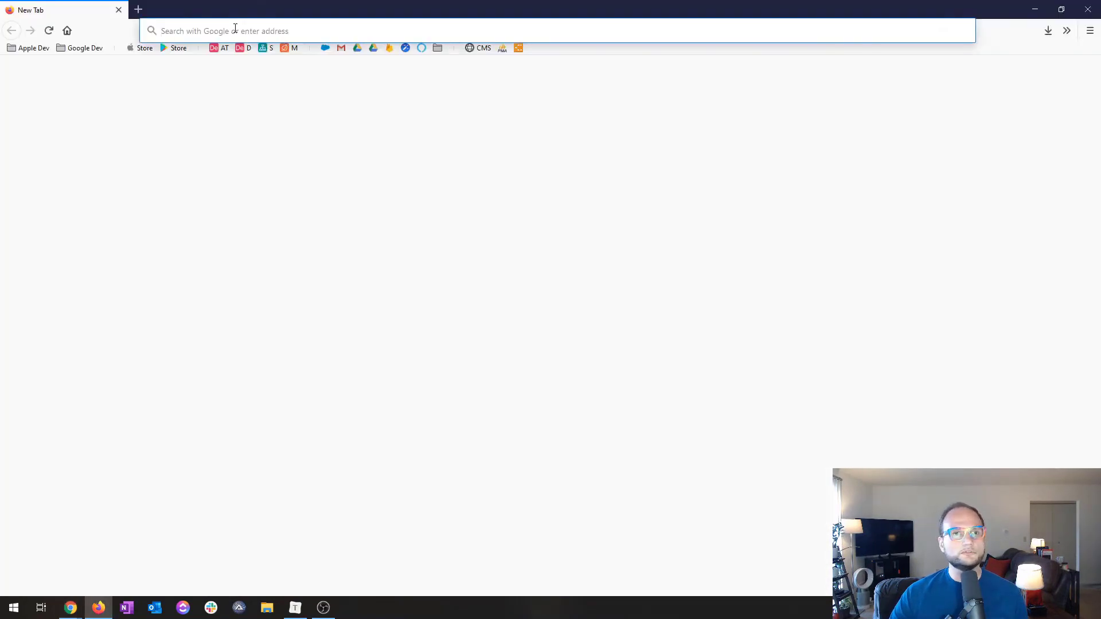
pyautogui.hotkey('ctrl', 'v')
pyautogui.press('Return')
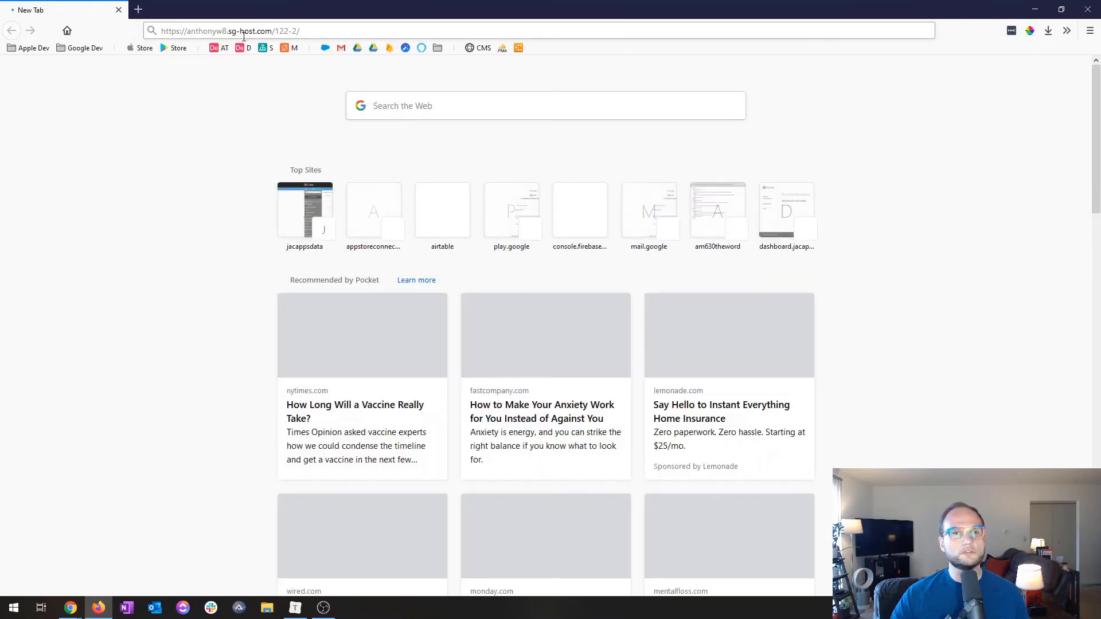
pyautogui.scroll(-2, 257, 272)
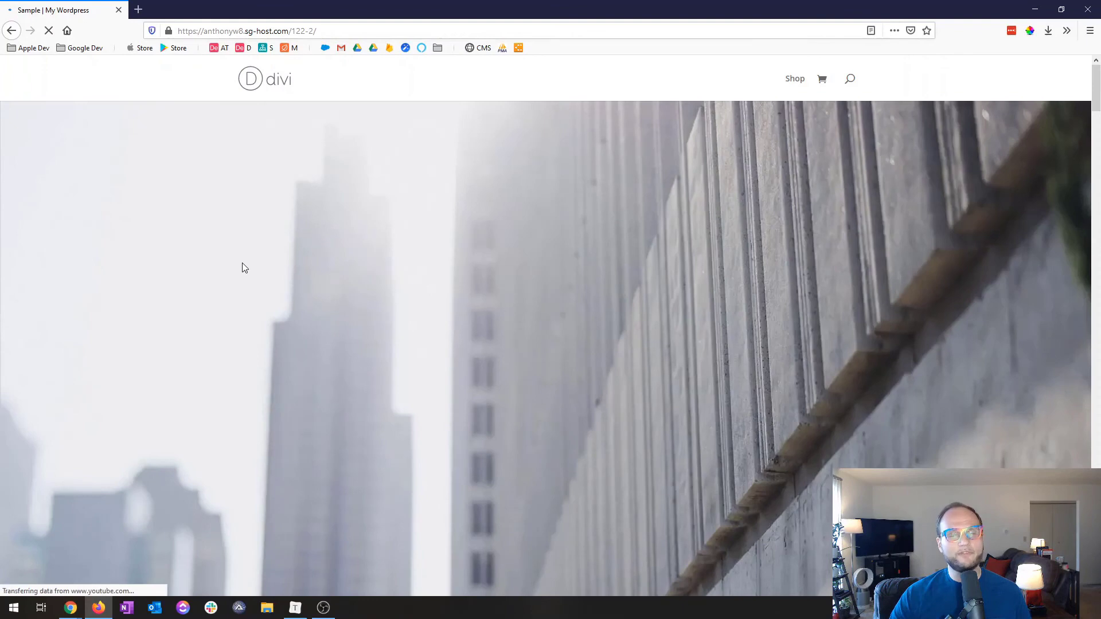
pyautogui.scroll(-5, 263, 268)
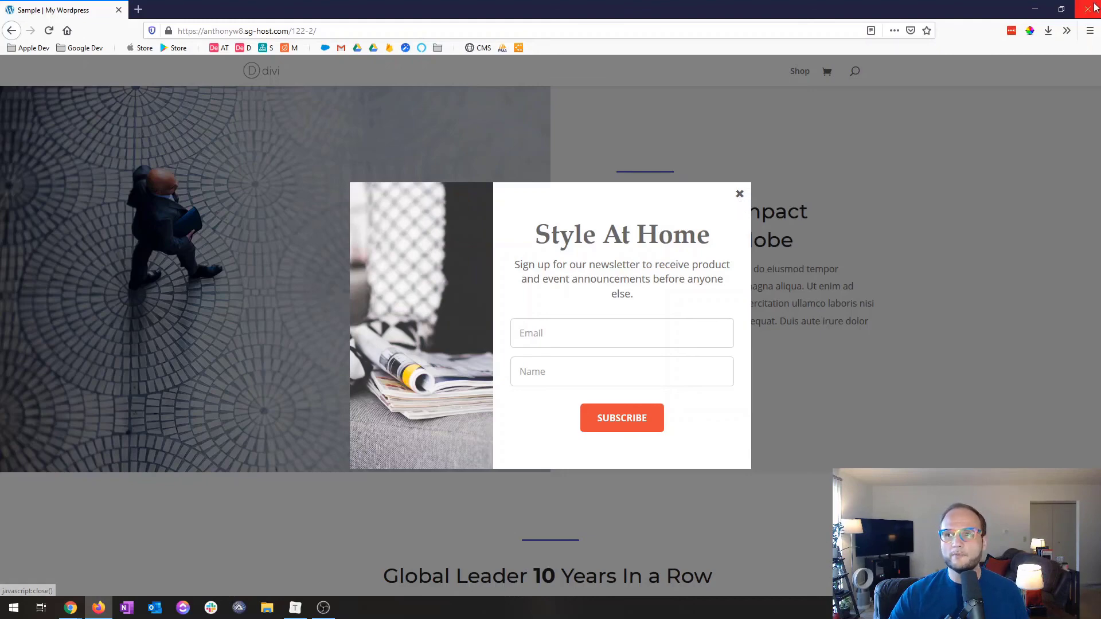
pyautogui.click(1087, 9)
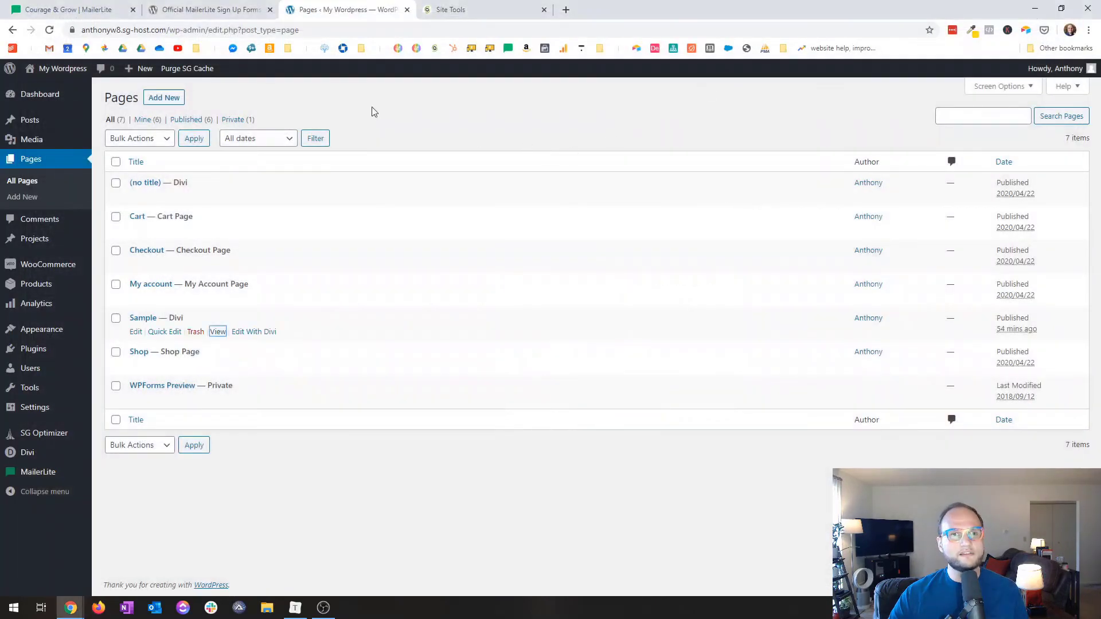
# Return to MailerLite in Chrome and open the account's Automation section.
pyautogui.click(80, 7)
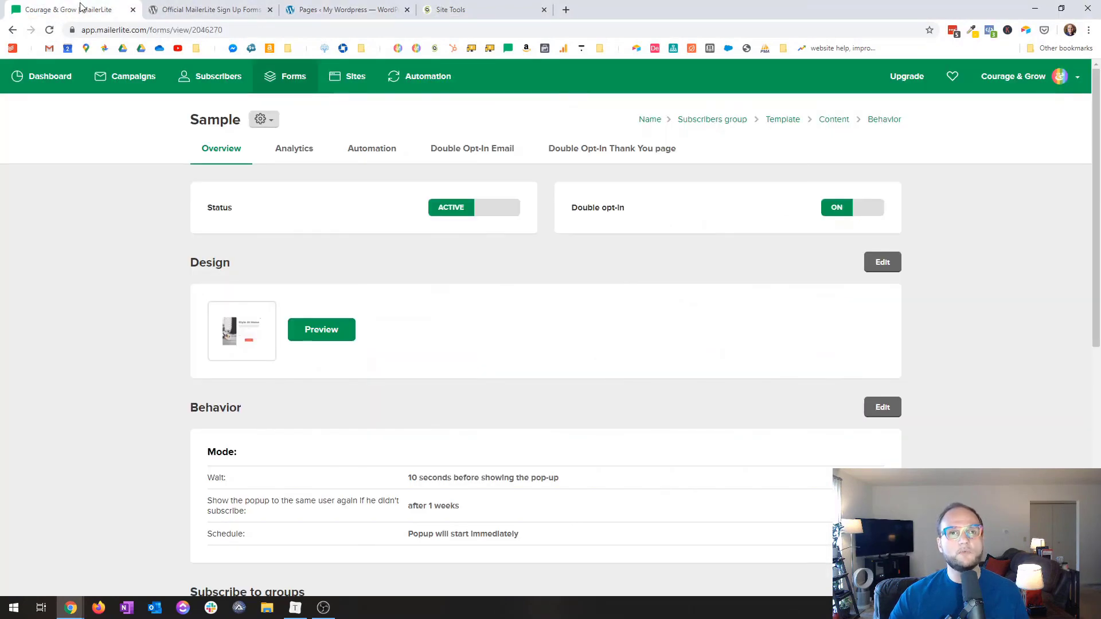
pyautogui.click(429, 82)
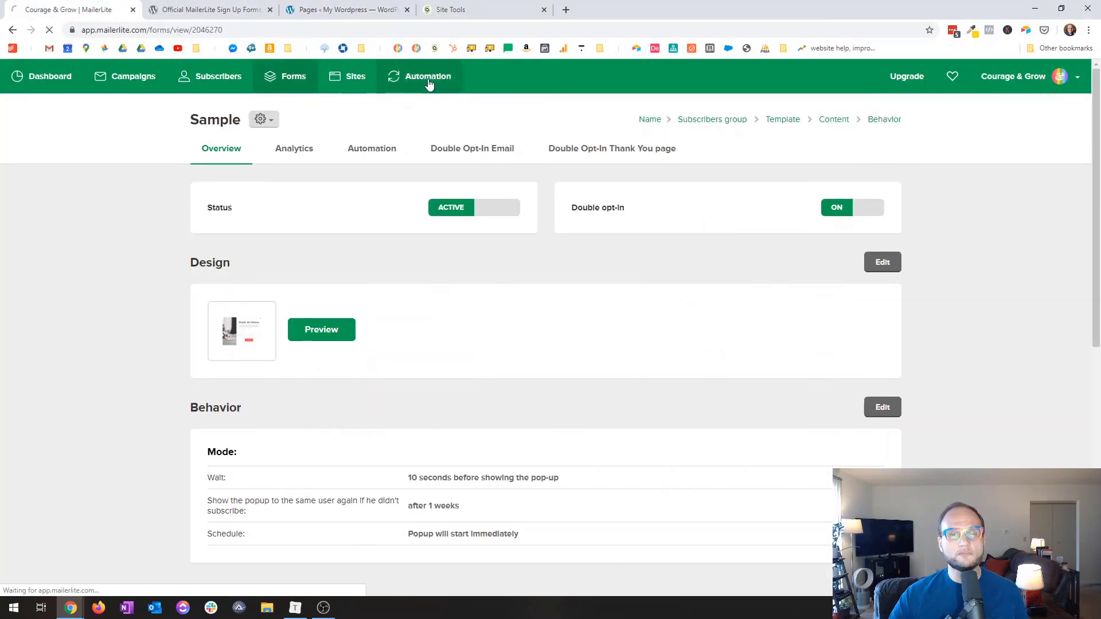